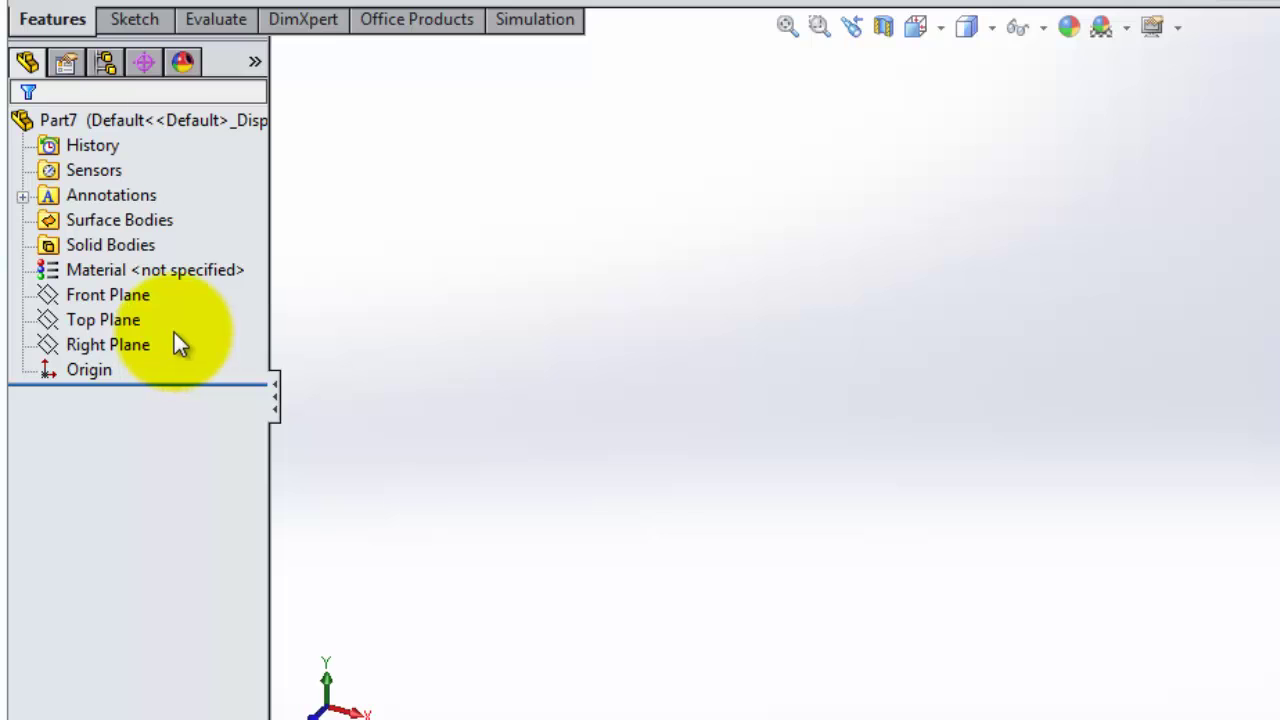
- Examine the outlines of the Front, Top and Right planes and the origin in the model view
left_click(141, 296)
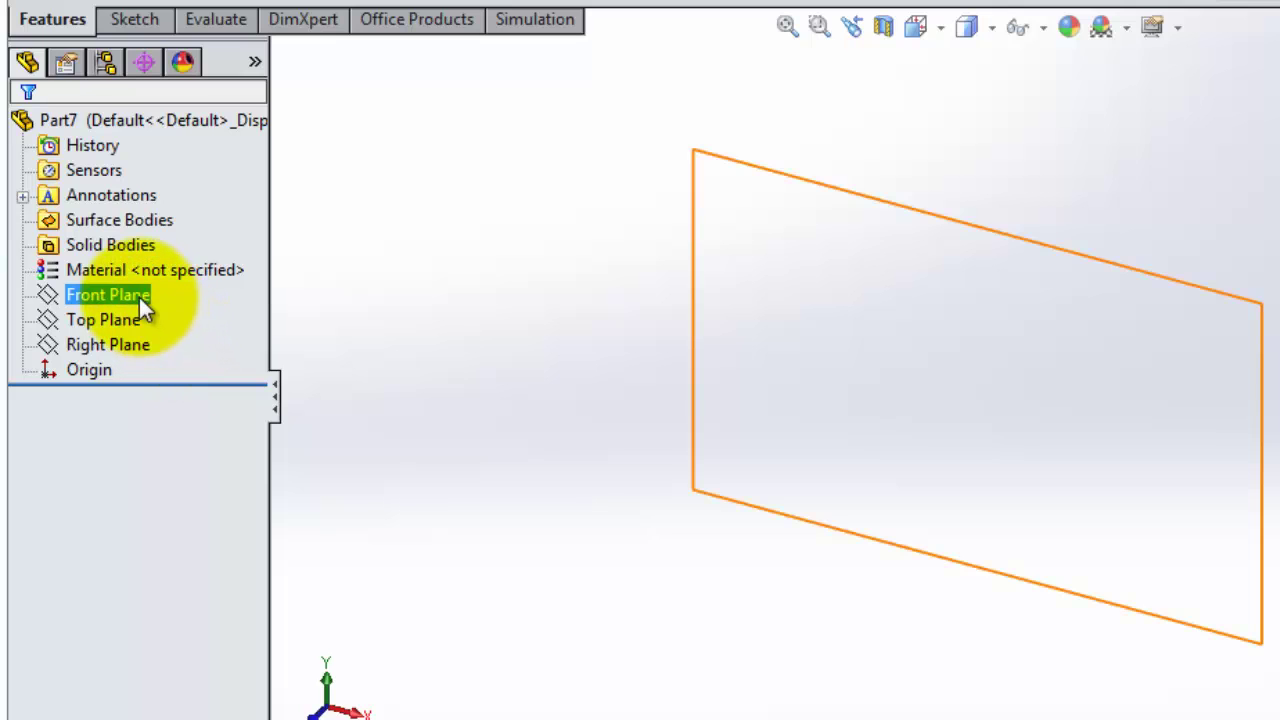
left_click(137, 347)
left_click(130, 320)
left_click(128, 295)
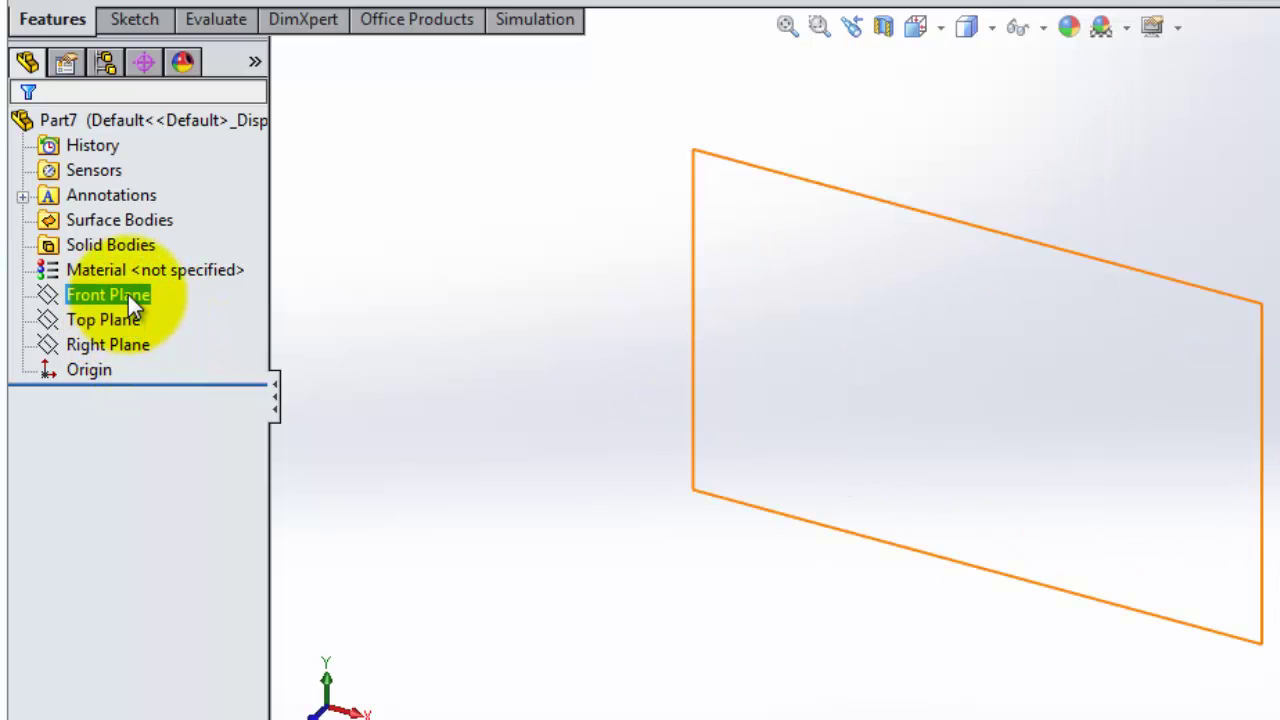
left_click(129, 318)
left_click(129, 295)
left_click(129, 320)
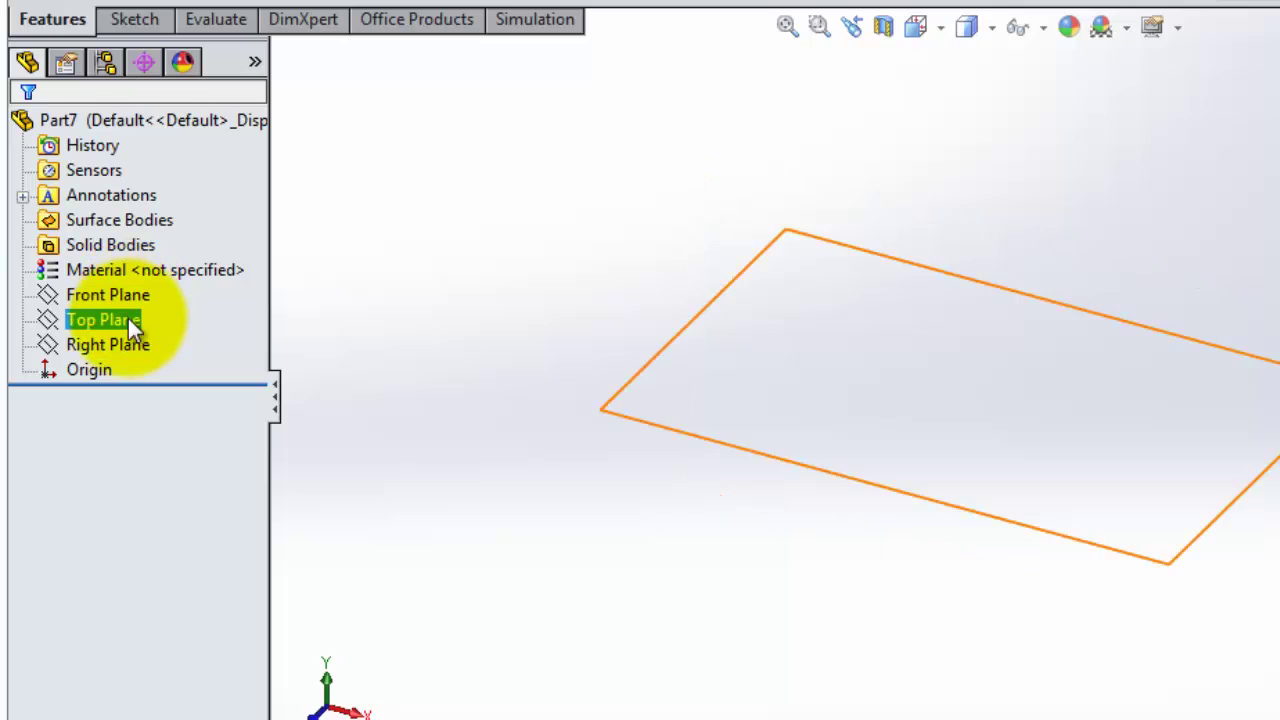
left_click(130, 345)
left_click(120, 322)
left_click(117, 298)
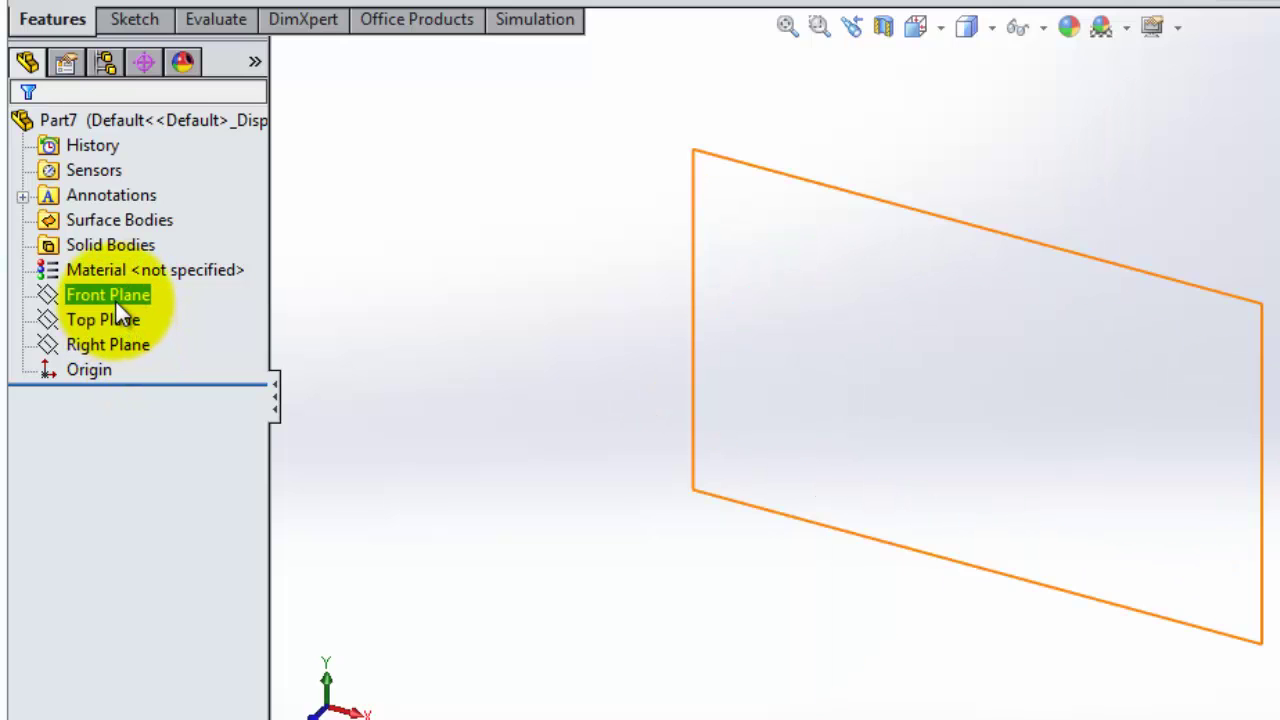
left_click(126, 320)
left_click(125, 345)
left_click(94, 370)
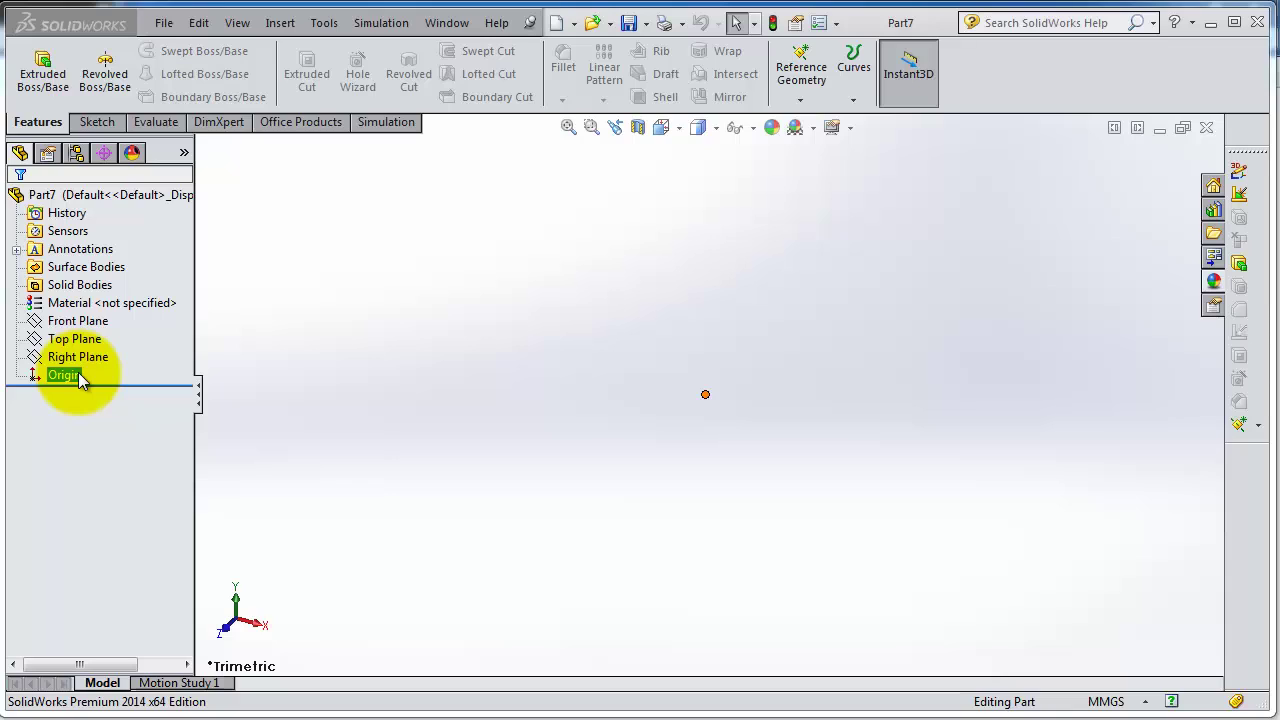
left_click(78, 340)
left_click(79, 324)
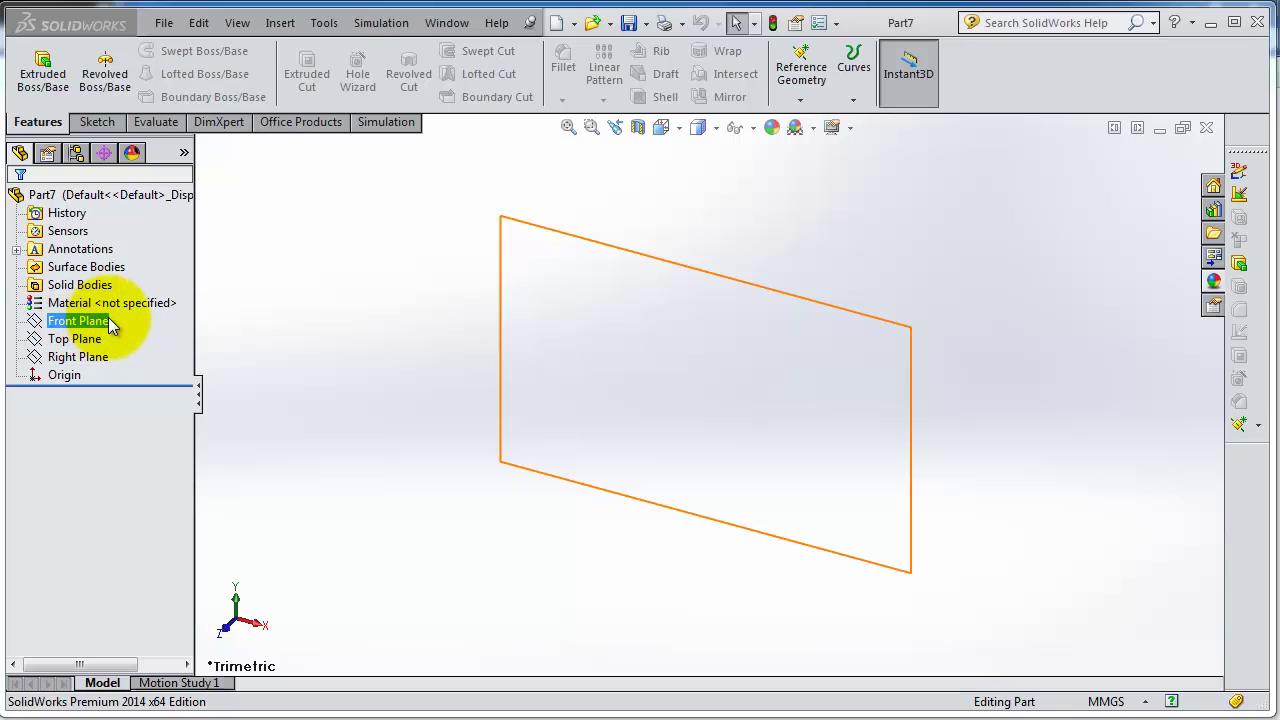
left_click(90, 341)
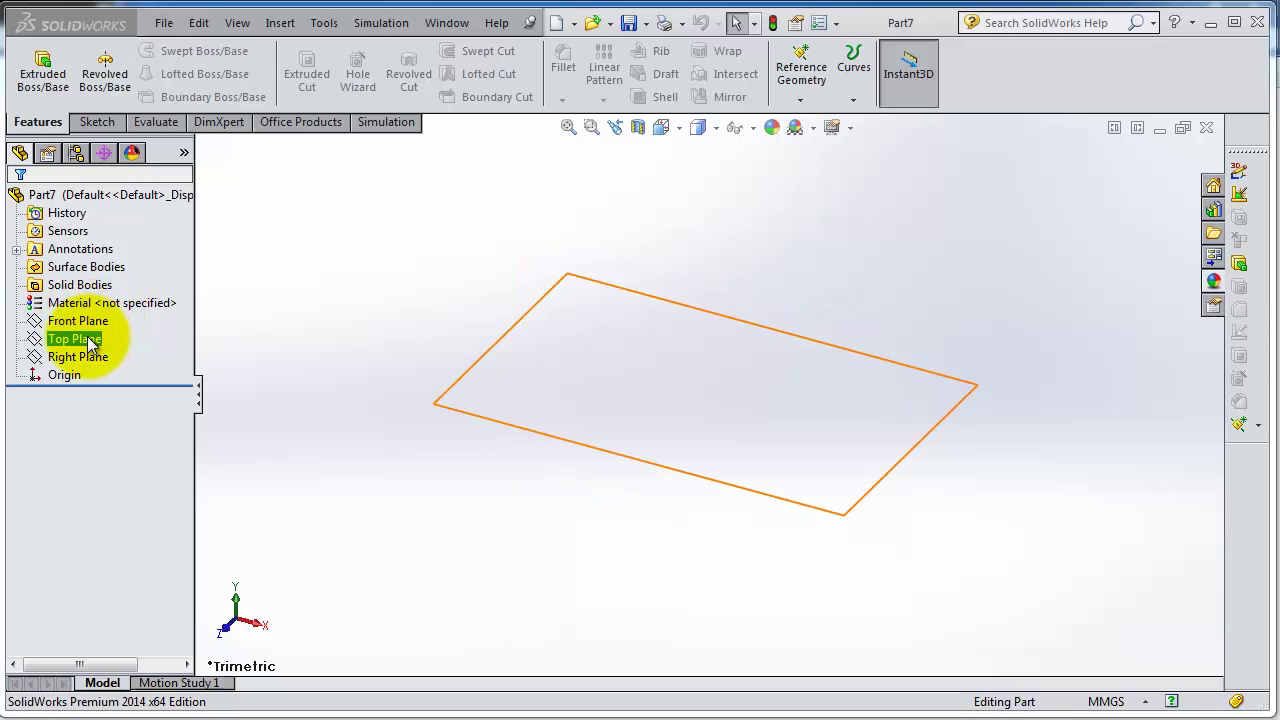
left_click(95, 357)
left_click(90, 339)
left_click(90, 321)
left_click(90, 342)
left_click(90, 356)
left_click(87, 322)
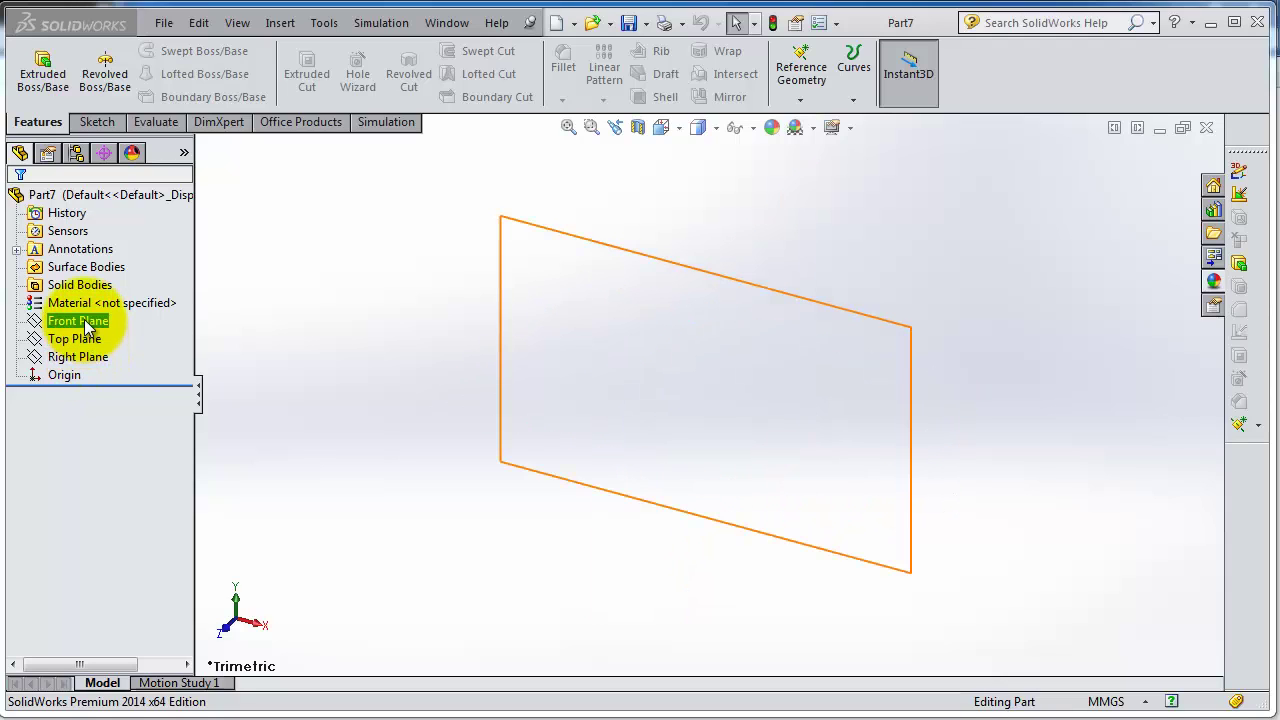
left_click(90, 357)
left_click(88, 321)
left_click(88, 340)
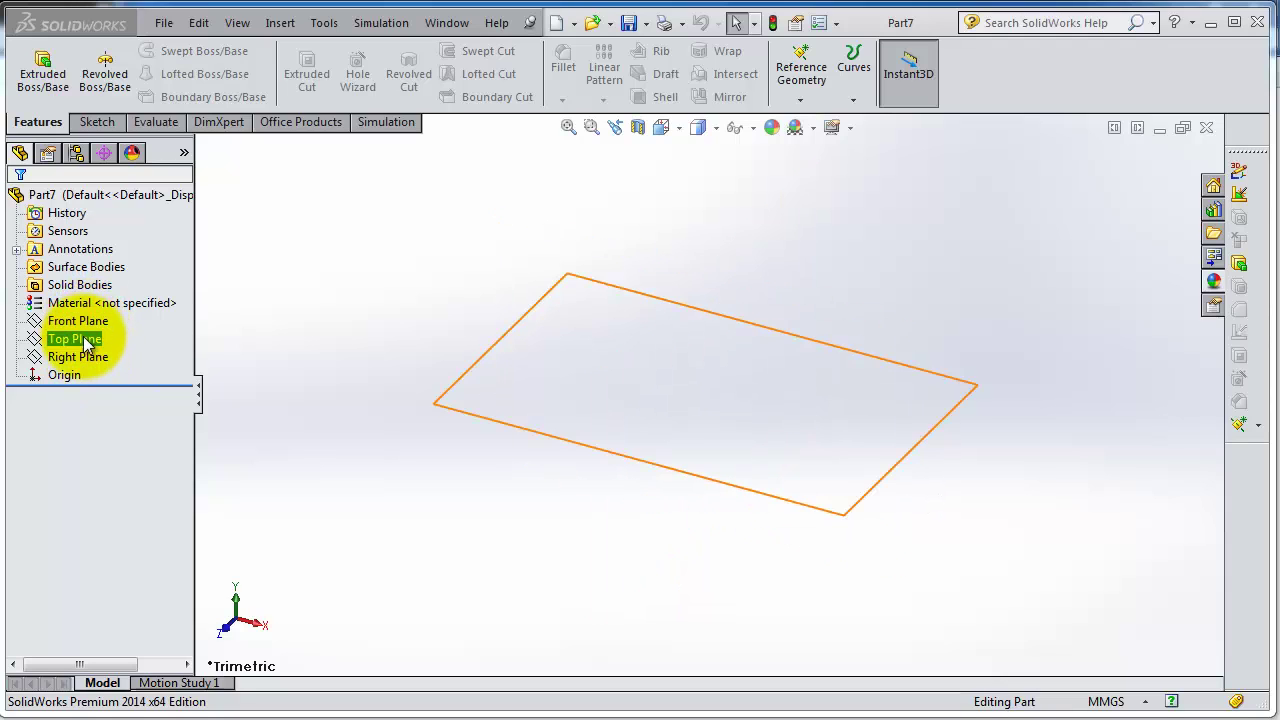
left_click(85, 357)
left_click(70, 375)
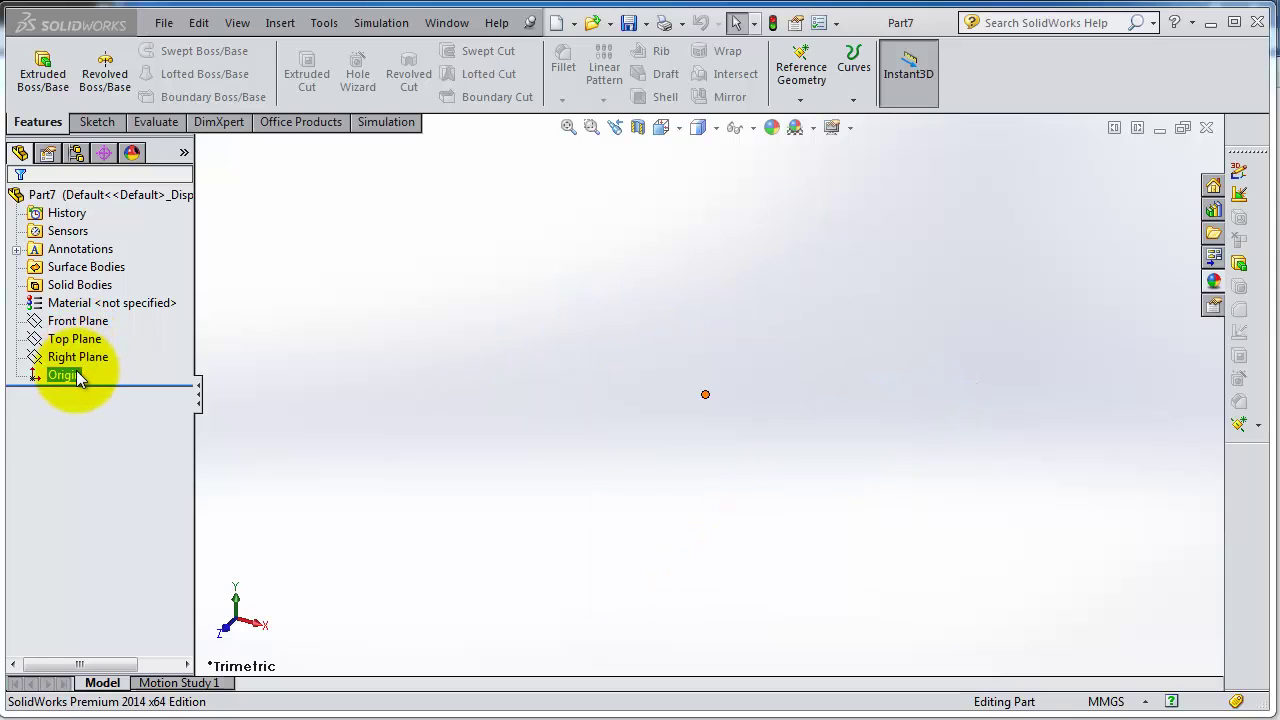
left_click(80, 340)
left_click(78, 322)
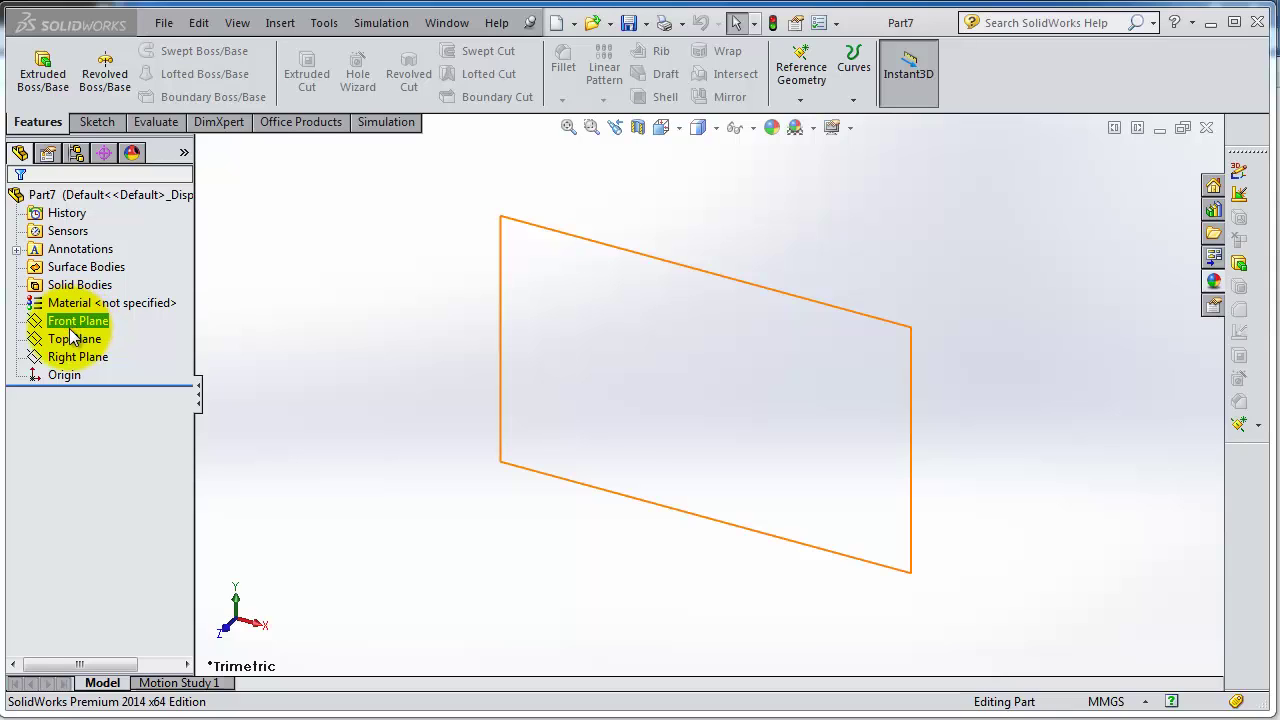
left_click(72, 338)
left_click(75, 357)
left_click(70, 322)
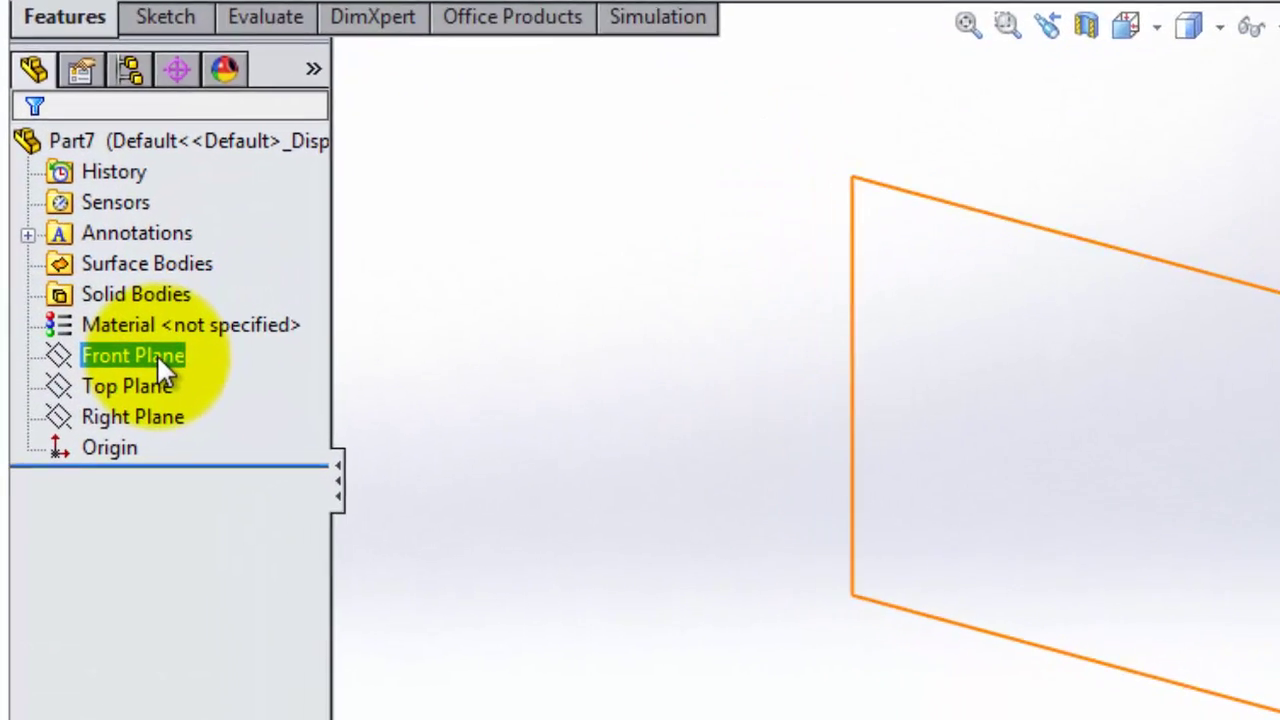
- Start a sketch on the Front Plane and draw a slanted line from the origin to about X 70 mm, Y 81 mm
left_click(157, 360)
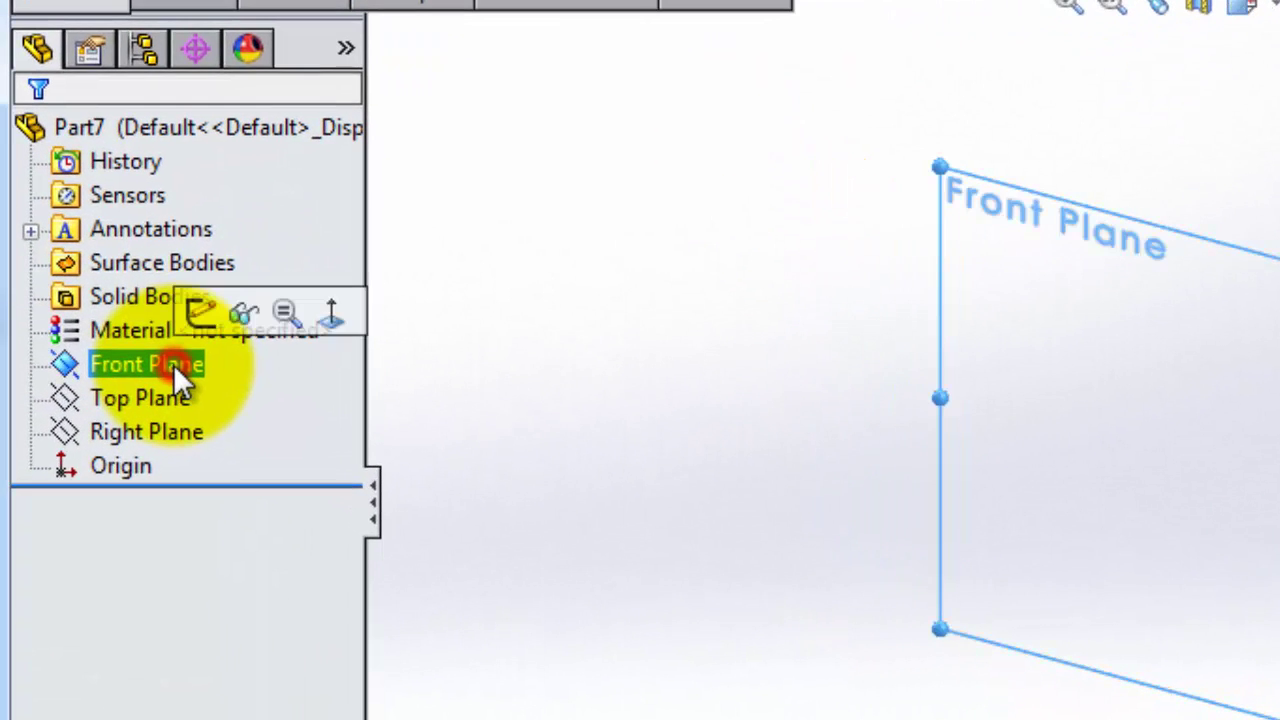
left_click(203, 321)
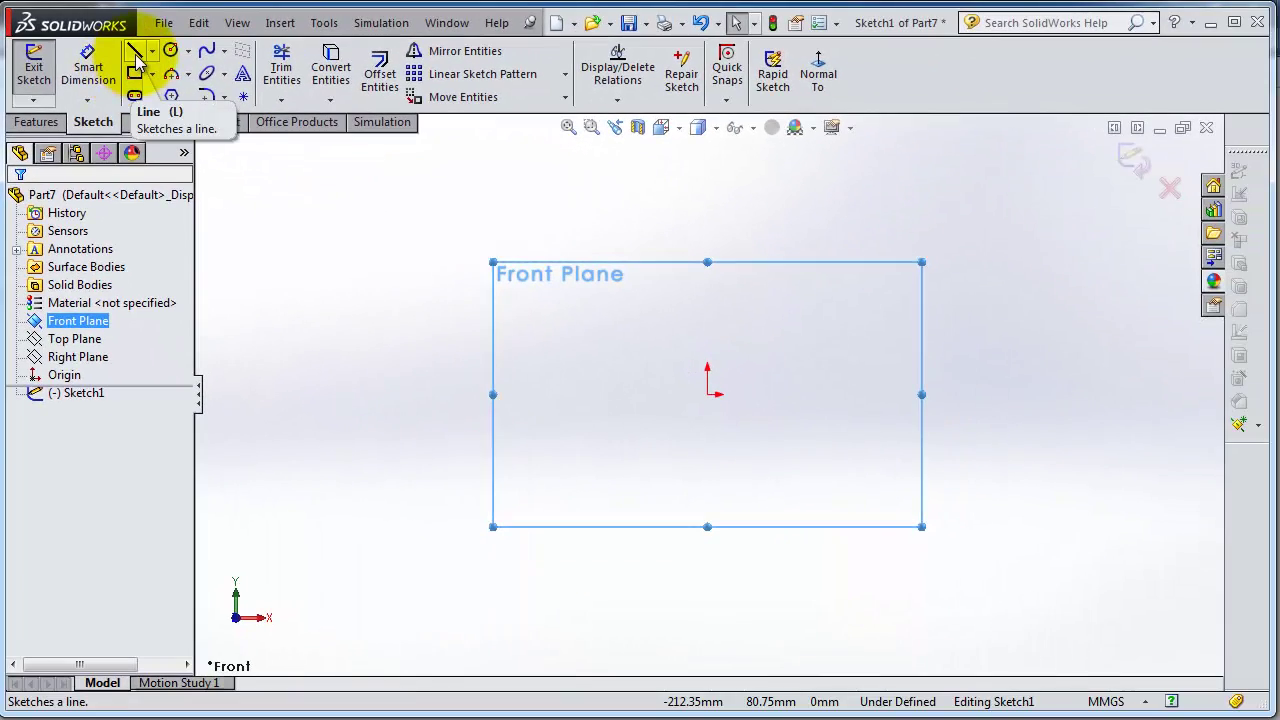
left_click(137, 62)
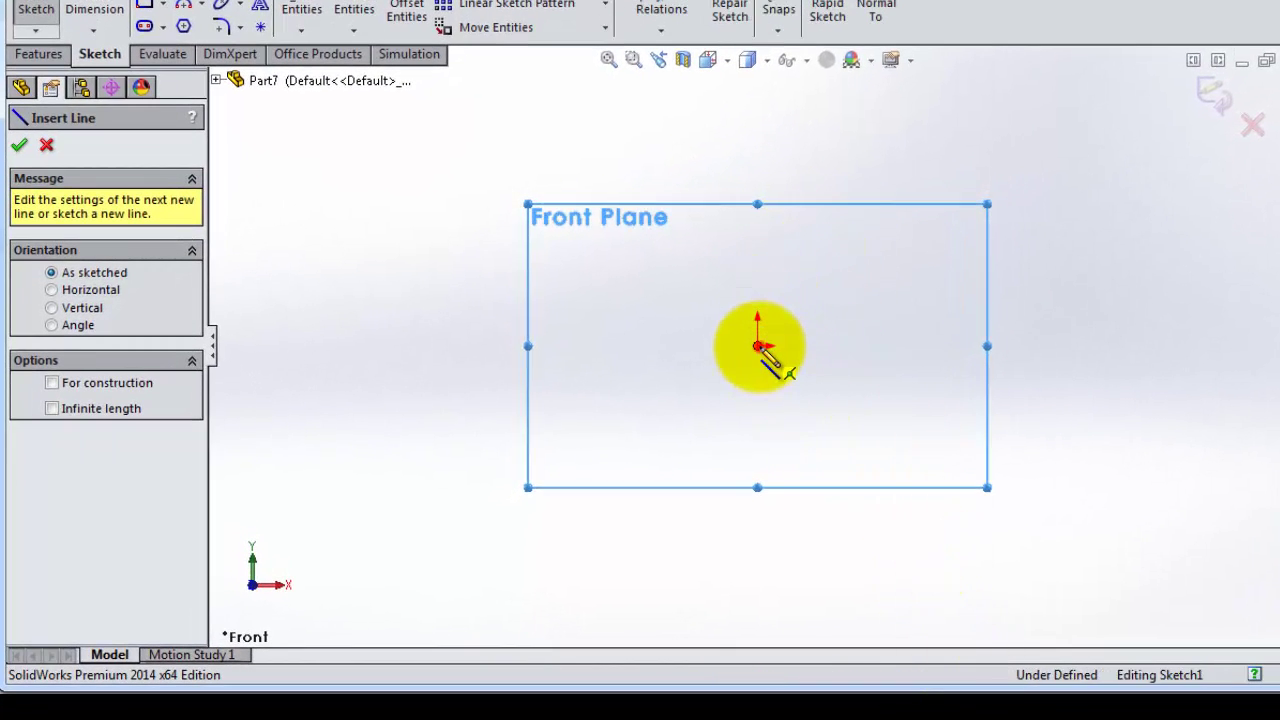
left_click(758, 346)
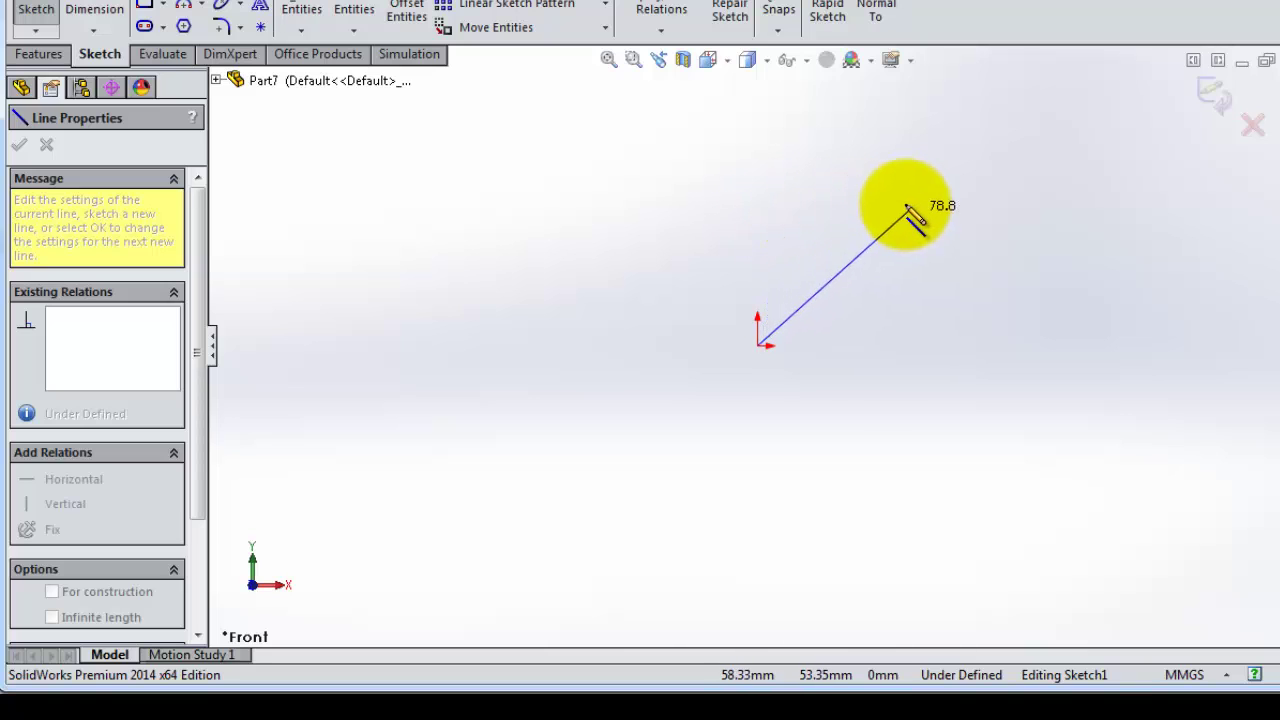
left_click(940, 138)
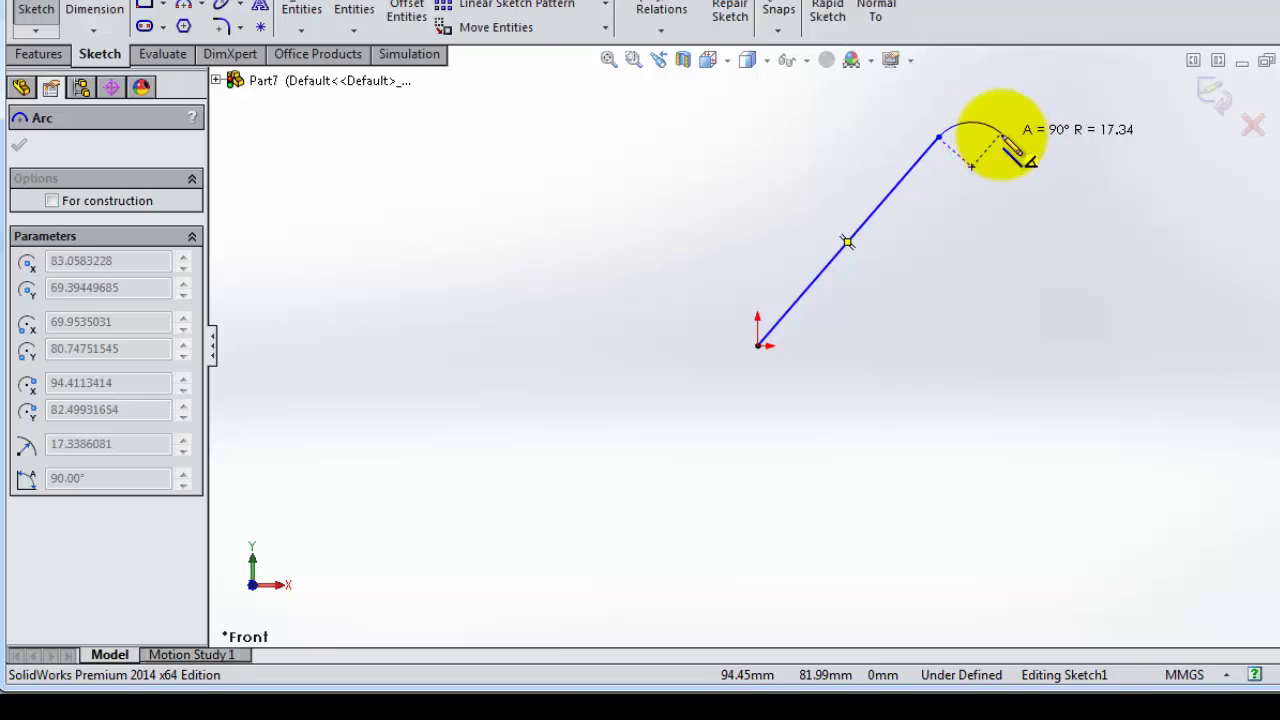
right_click(940, 133)
left_click(966, 151)
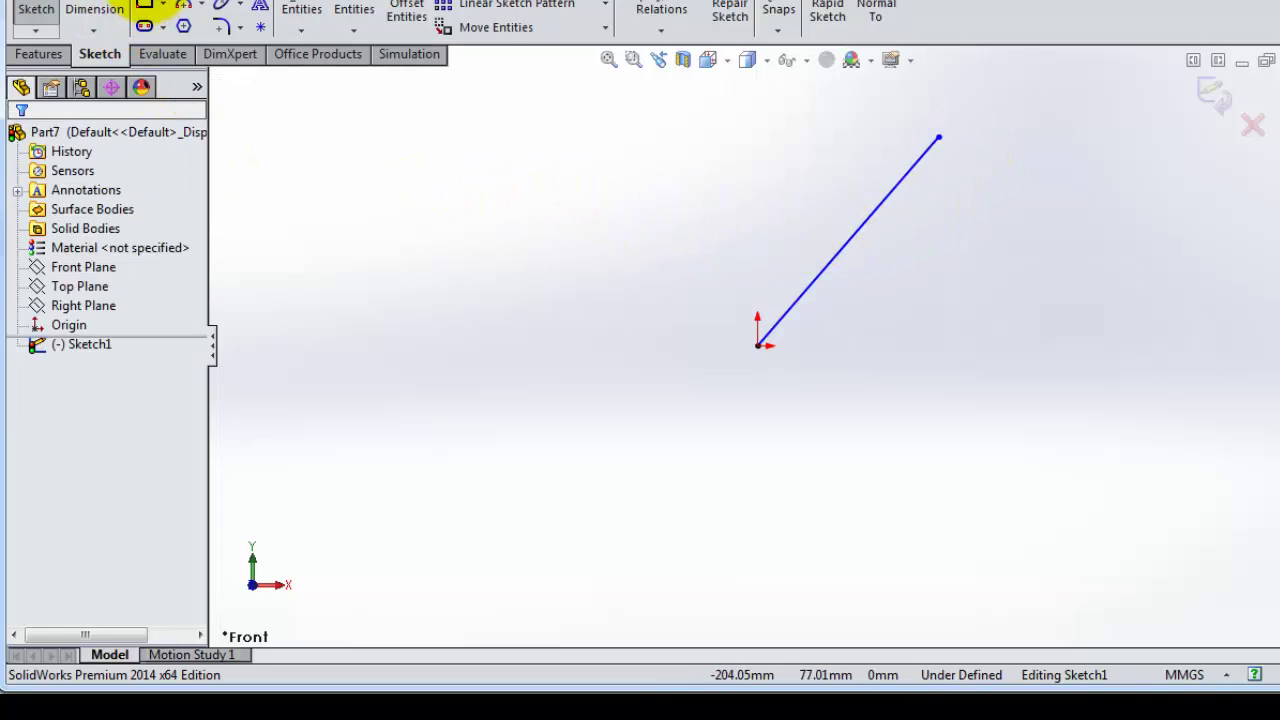
- Draw a line about 191 mm long ending at the first line's midpoint, continued by a segment about 77 mm long perpendicular to the first line
left_click(142, 6)
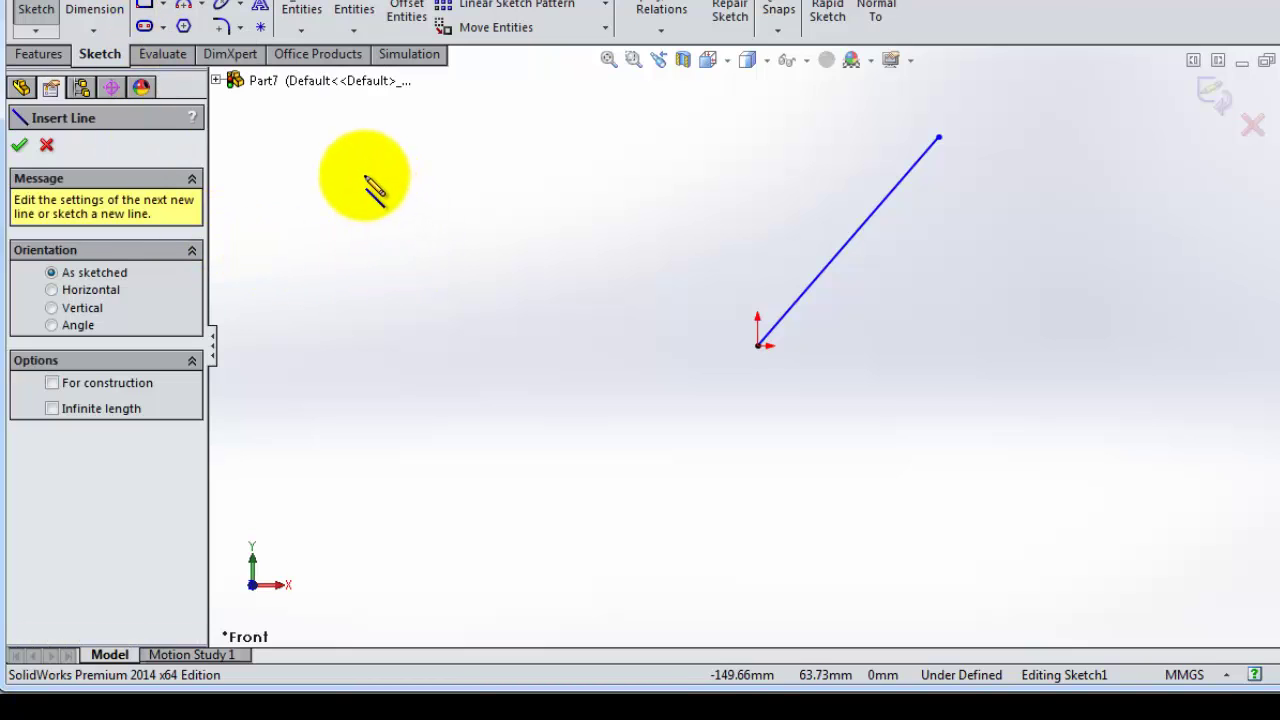
left_click(360, 175)
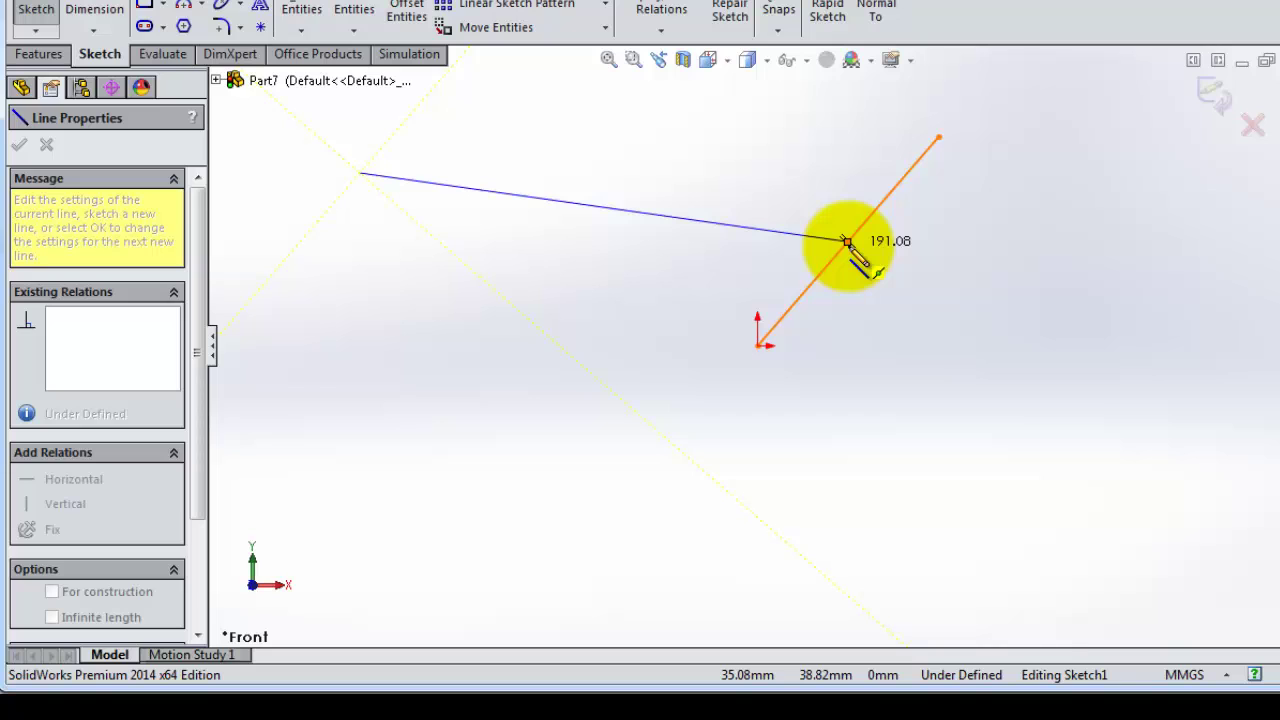
left_click(847, 242)
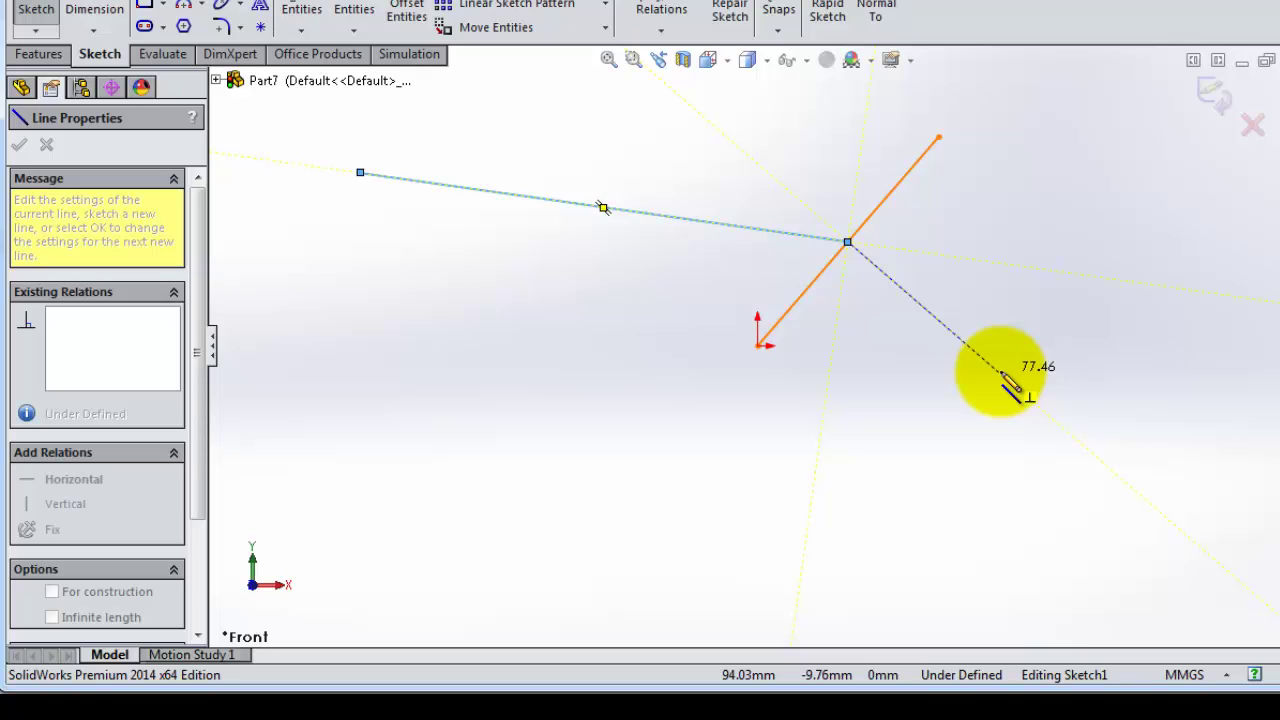
left_click(999, 372)
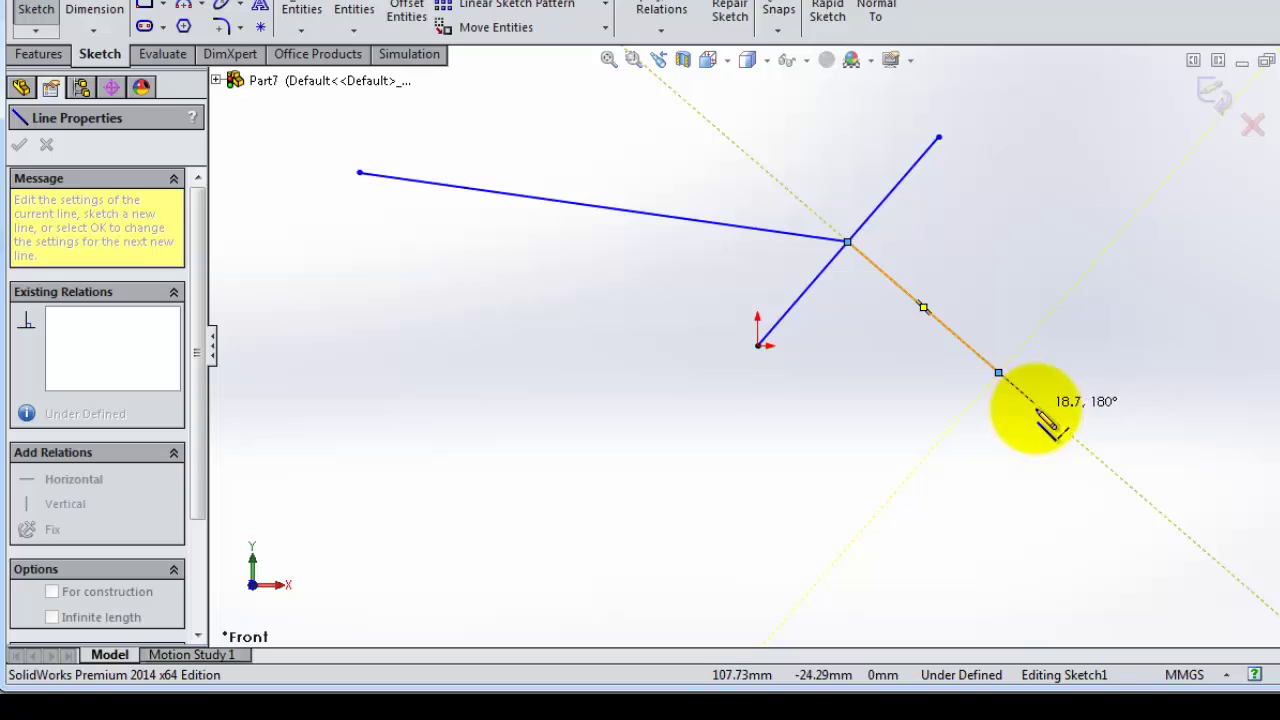
key("Escape")
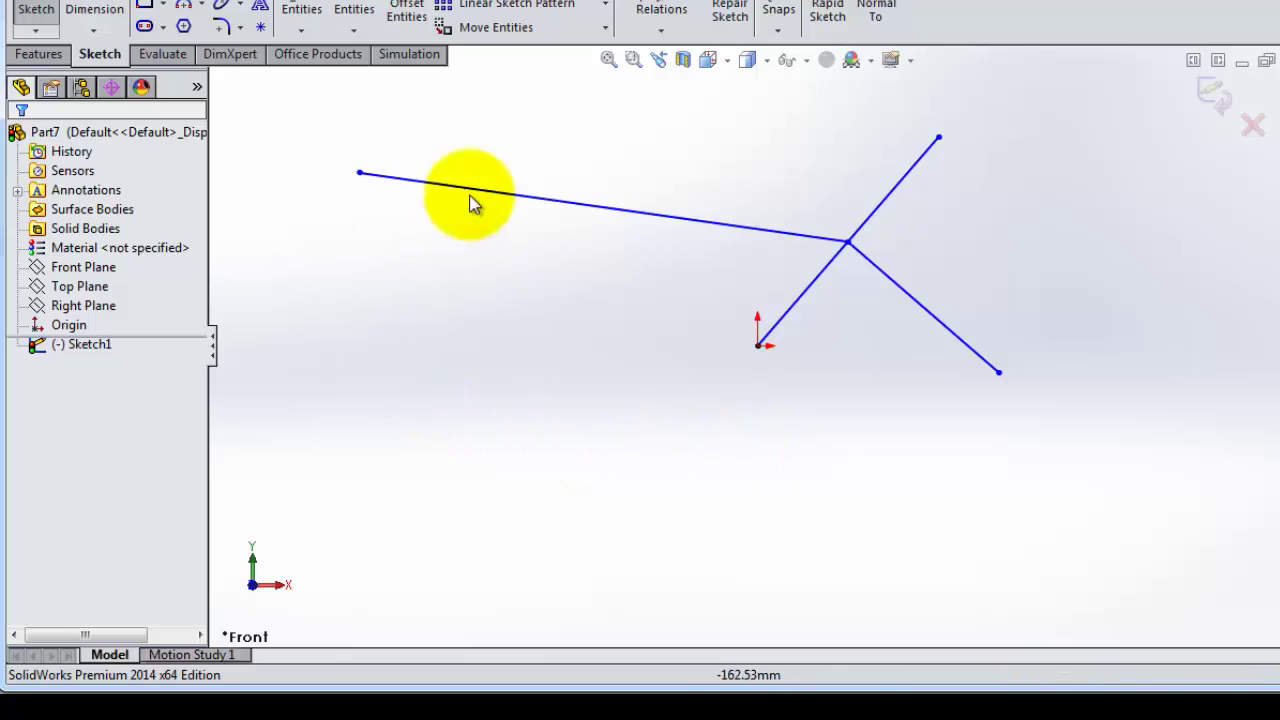
- Turn on the display of sketch relations
left_click(808, 66)
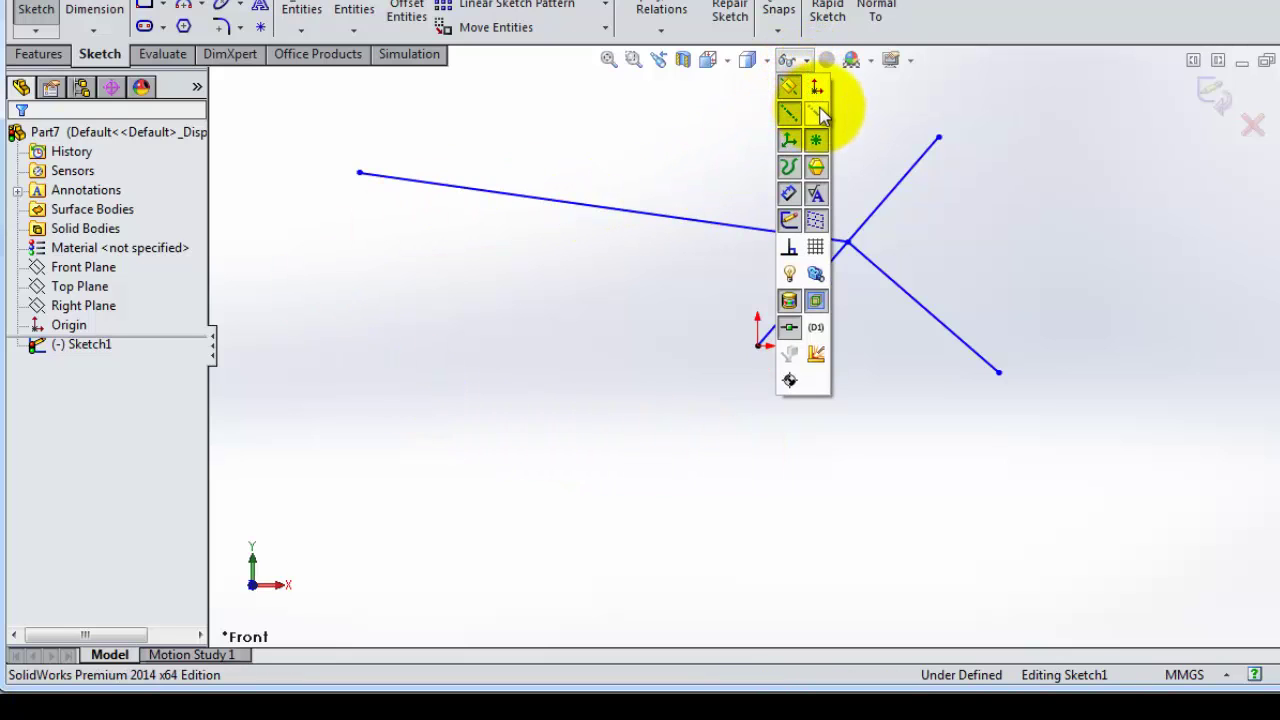
left_click(795, 255)
left_click(612, 340)
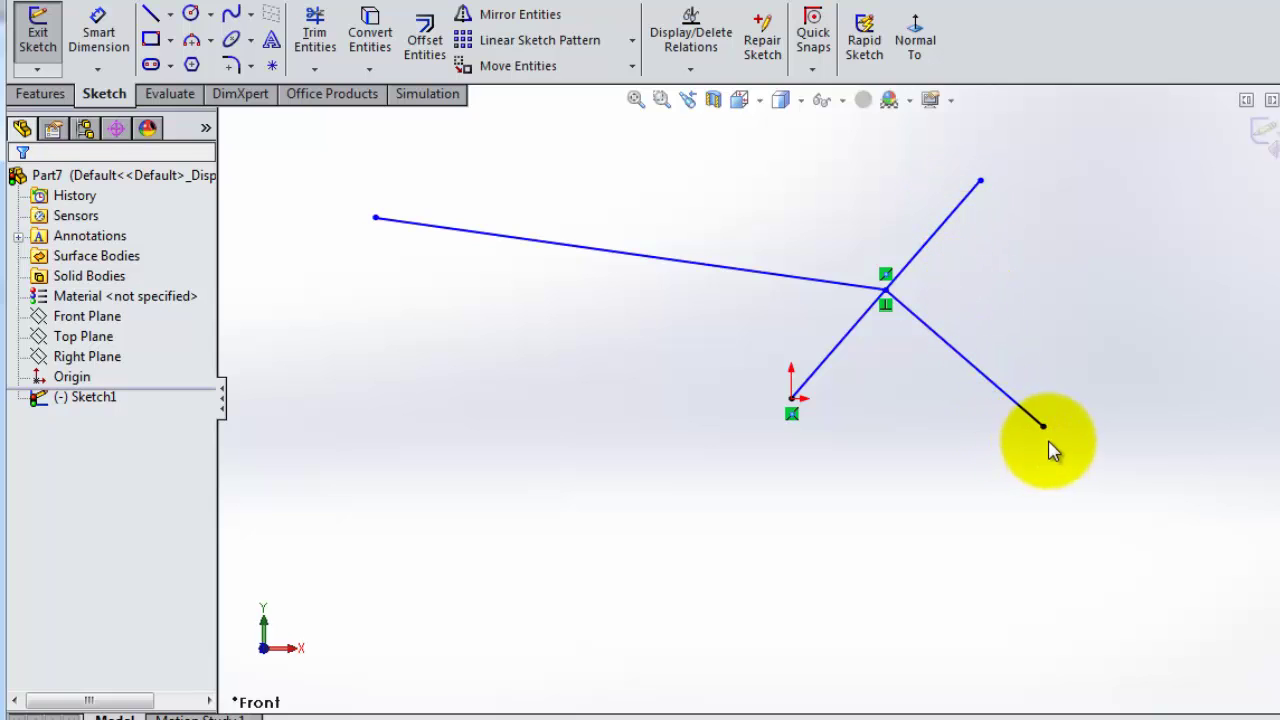
- Nudge the point where the three lines meet and delete its midpoint relation to the slanted line
scroll(935, 275, "down", 3)
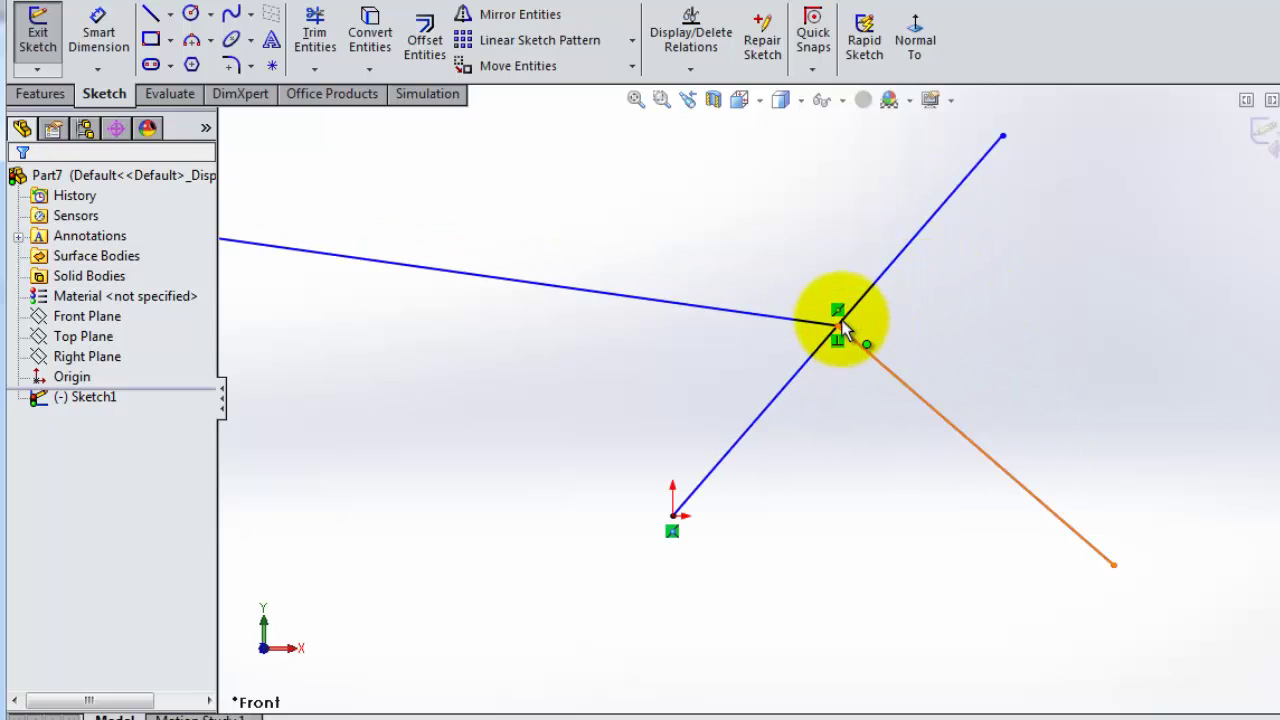
left_click(845, 316)
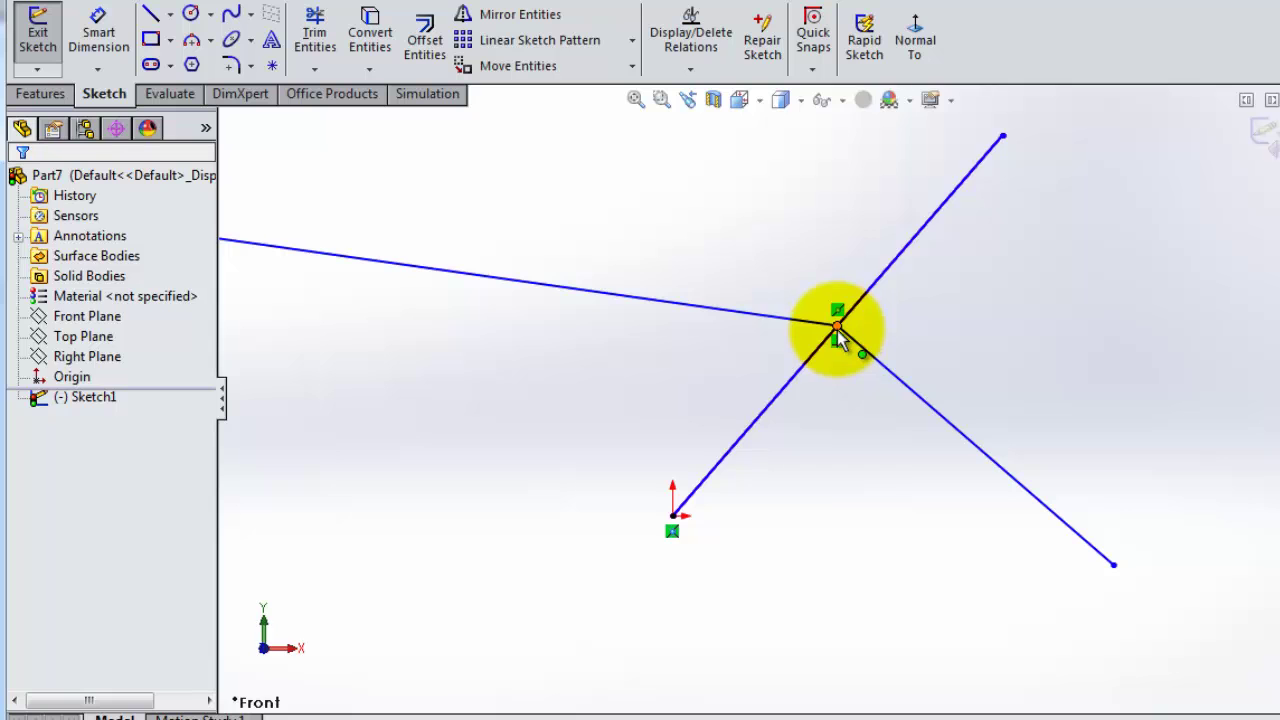
mouse_move(838, 330)
left_mouse_down()
mouse_move(850, 305)
mouse_move(821, 364)
mouse_move(858, 308)
mouse_move(826, 356)
mouse_move(860, 316)
mouse_move(857, 363)
mouse_move(843, 320)
mouse_move(840, 336)
left_mouse_up()
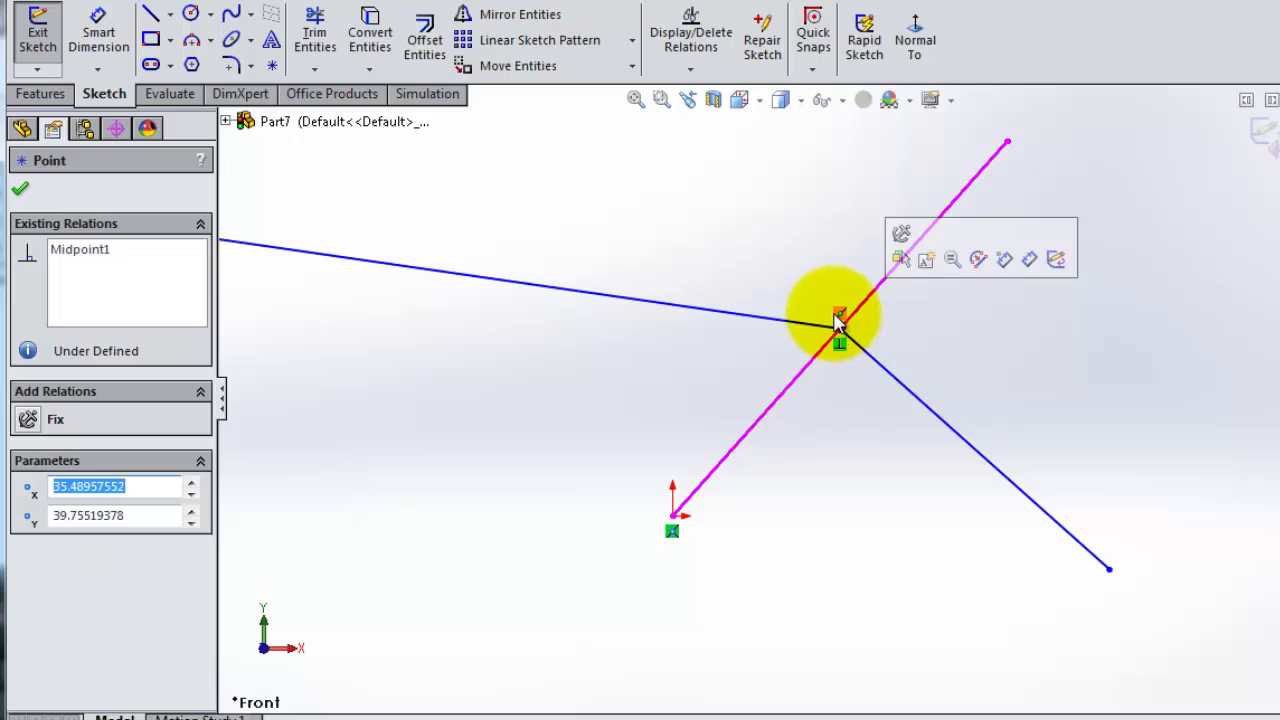
left_click(841, 315)
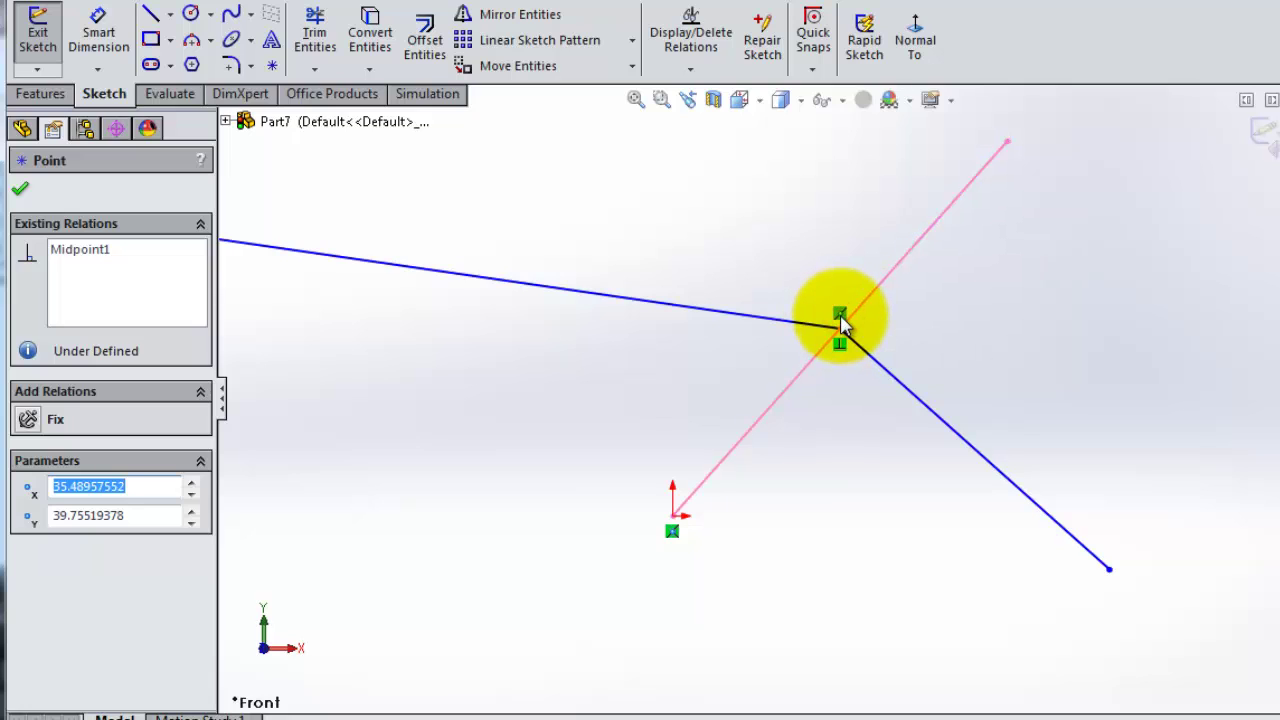
right_click(841, 322)
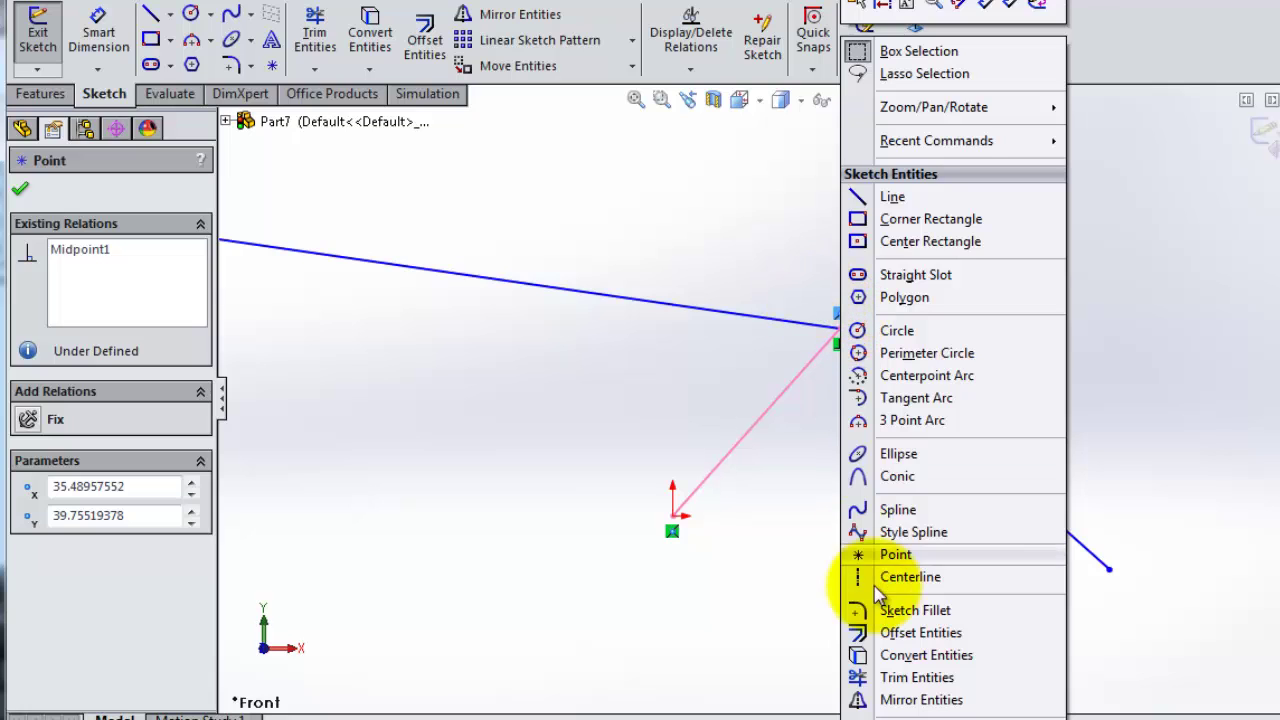
left_click(737, 229)
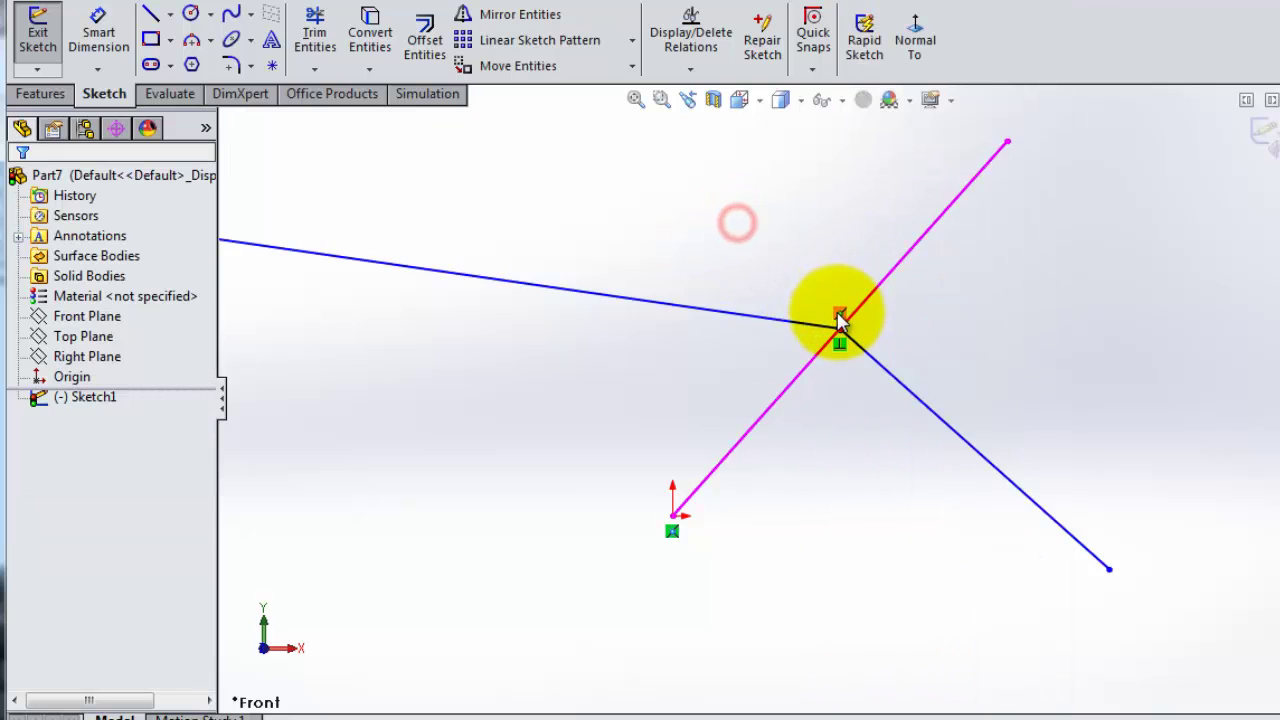
left_click(841, 314)
key("Delete")
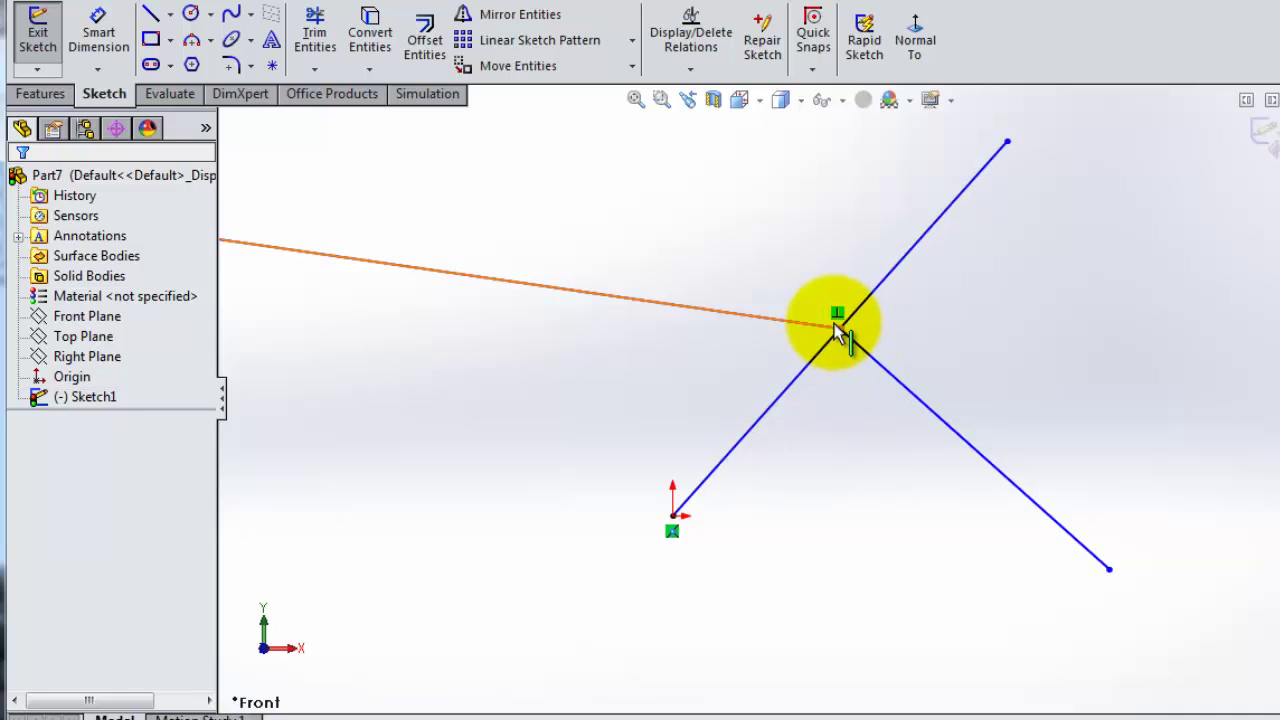
- Move the long line's end off the slanted line, and reattach the shared endpoint to the slanted line's midpoint
mouse_move(831, 337)
left_mouse_down()
mouse_move(805, 352)
mouse_move(808, 366)
mouse_move(631, 252)
mouse_move(740, 360)
mouse_move(592, 275)
mouse_move(611, 308)
mouse_move(549, 277)
mouse_move(600, 300)
mouse_move(591, 311)
mouse_move(630, 338)
mouse_move(543, 280)
mouse_move(600, 309)
mouse_move(506, 271)
mouse_move(592, 311)
left_mouse_up()
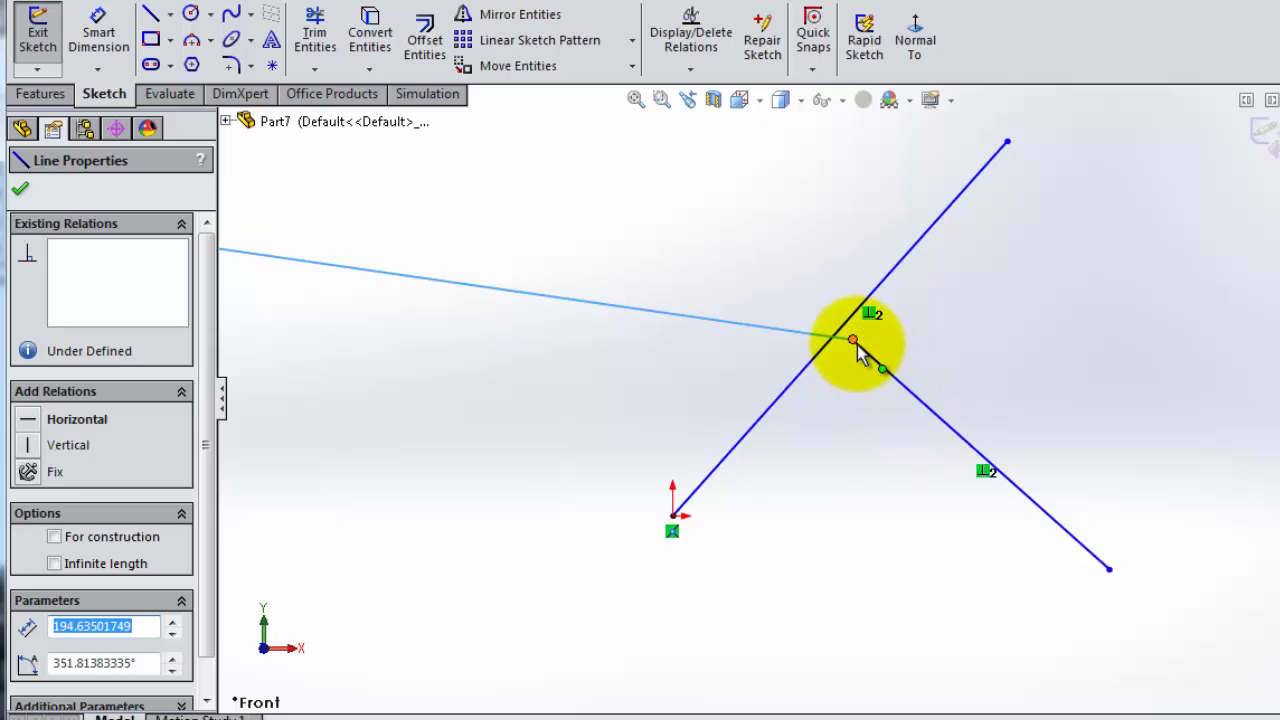
mouse_move(857, 344)
left_mouse_down()
mouse_move(830, 328)
mouse_move(863, 357)
mouse_move(843, 338)
left_mouse_up()
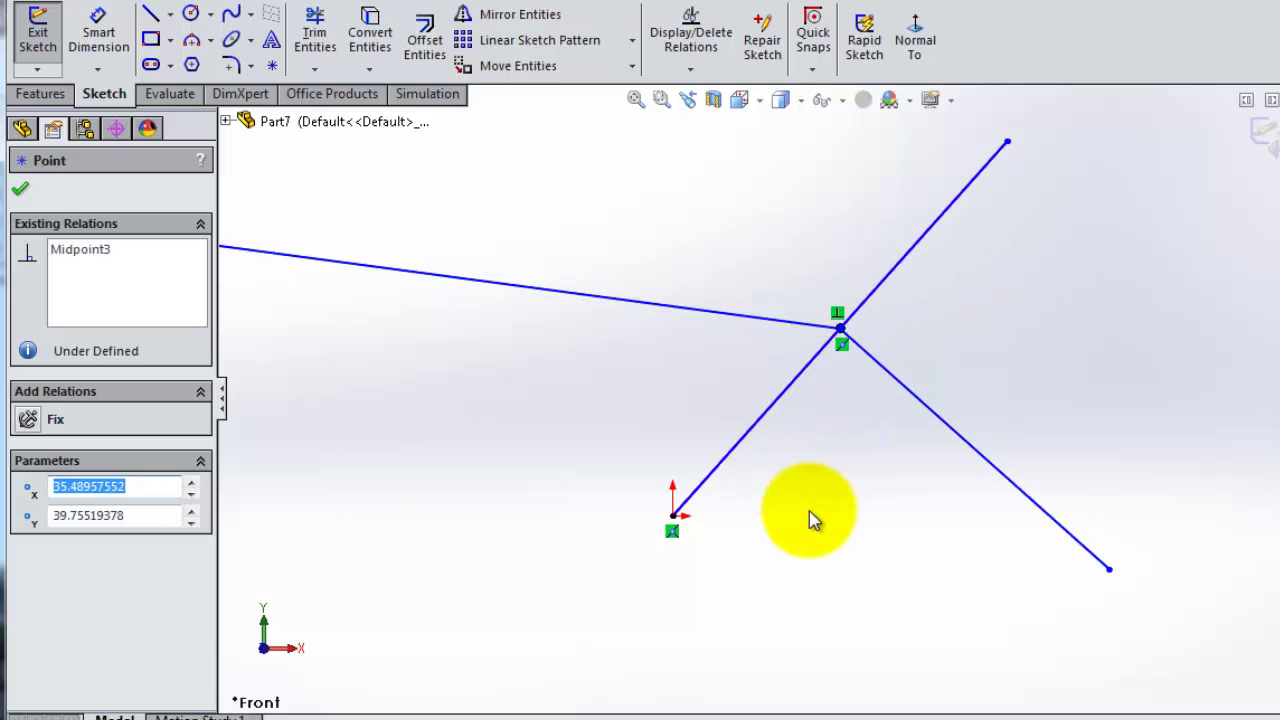
scroll(812, 518, "up", 2)
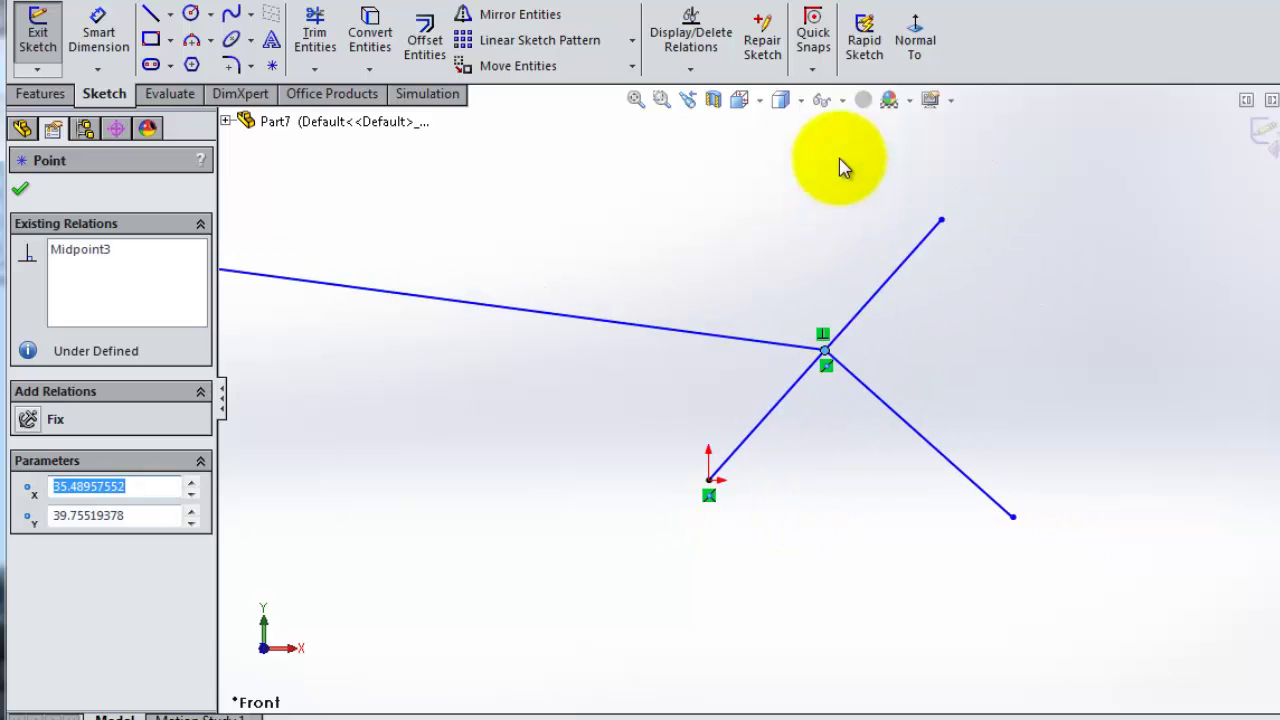
- Turn off the display of sketch relations
left_click(843, 101)
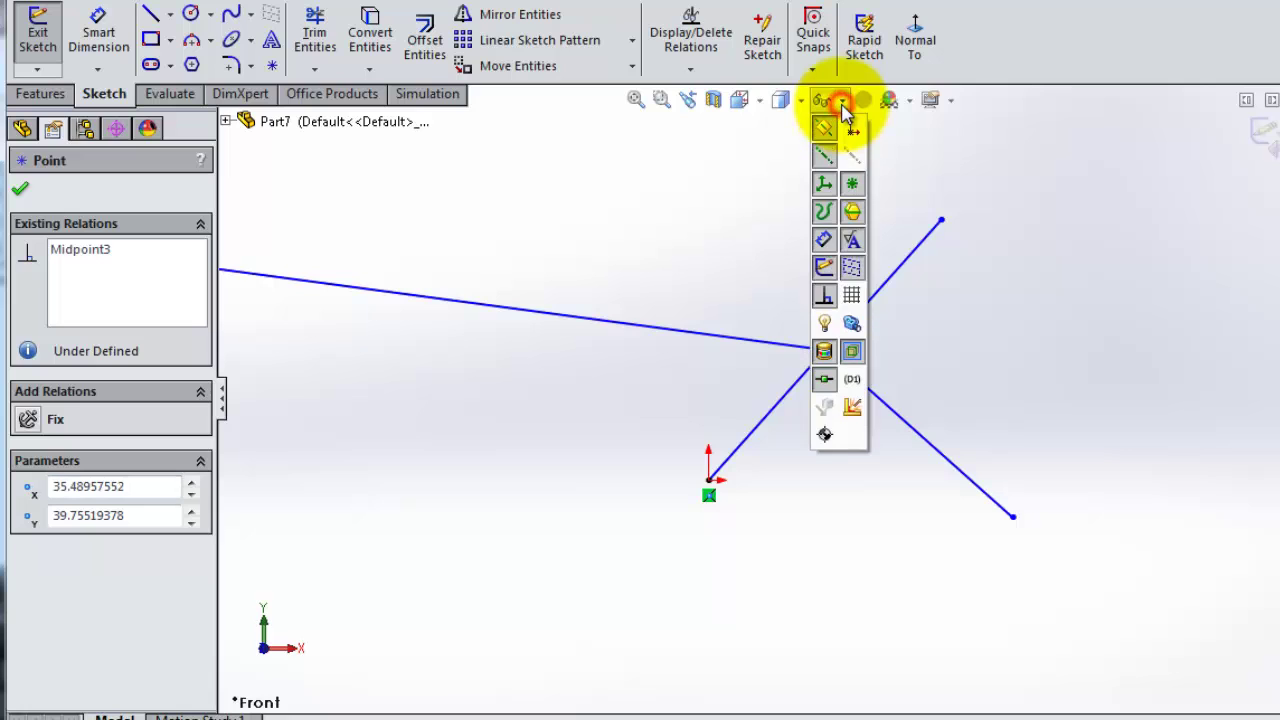
left_click(826, 302)
left_click(565, 453)
scroll(565, 453, "down", 1)
middle_click_drag(565, 453, 771, 368)
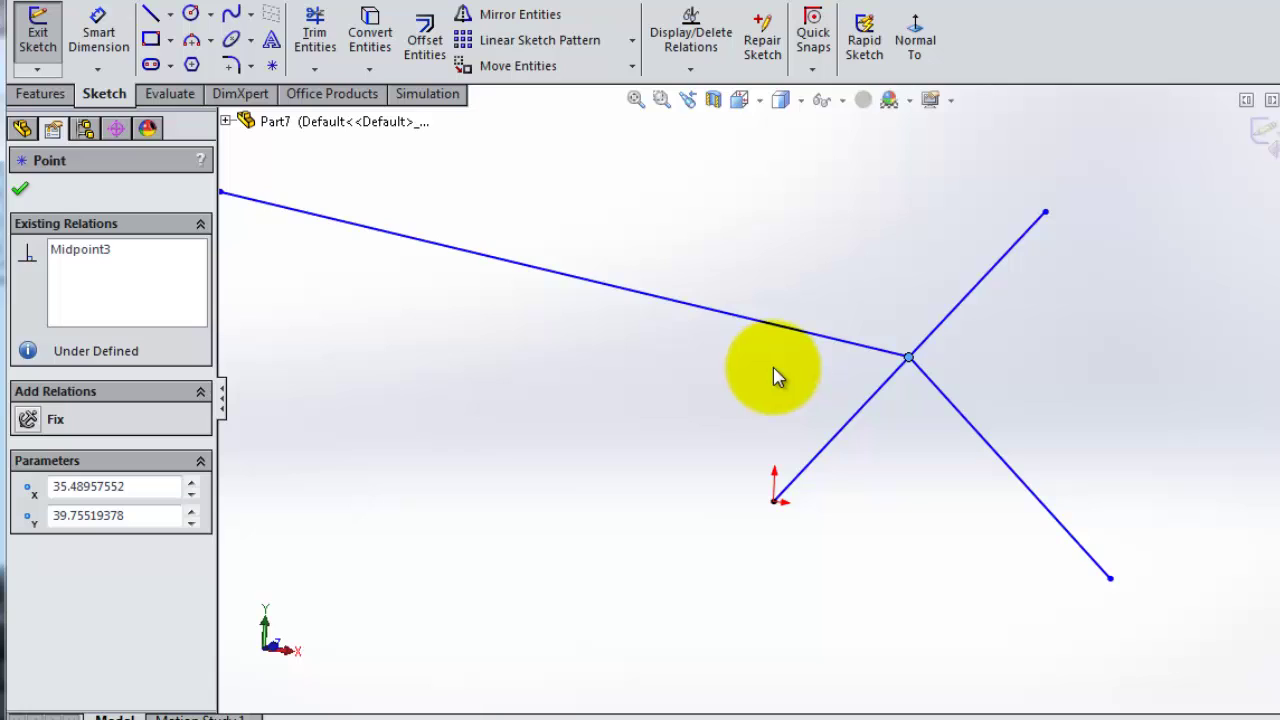
scroll(773, 373, "up", 2)
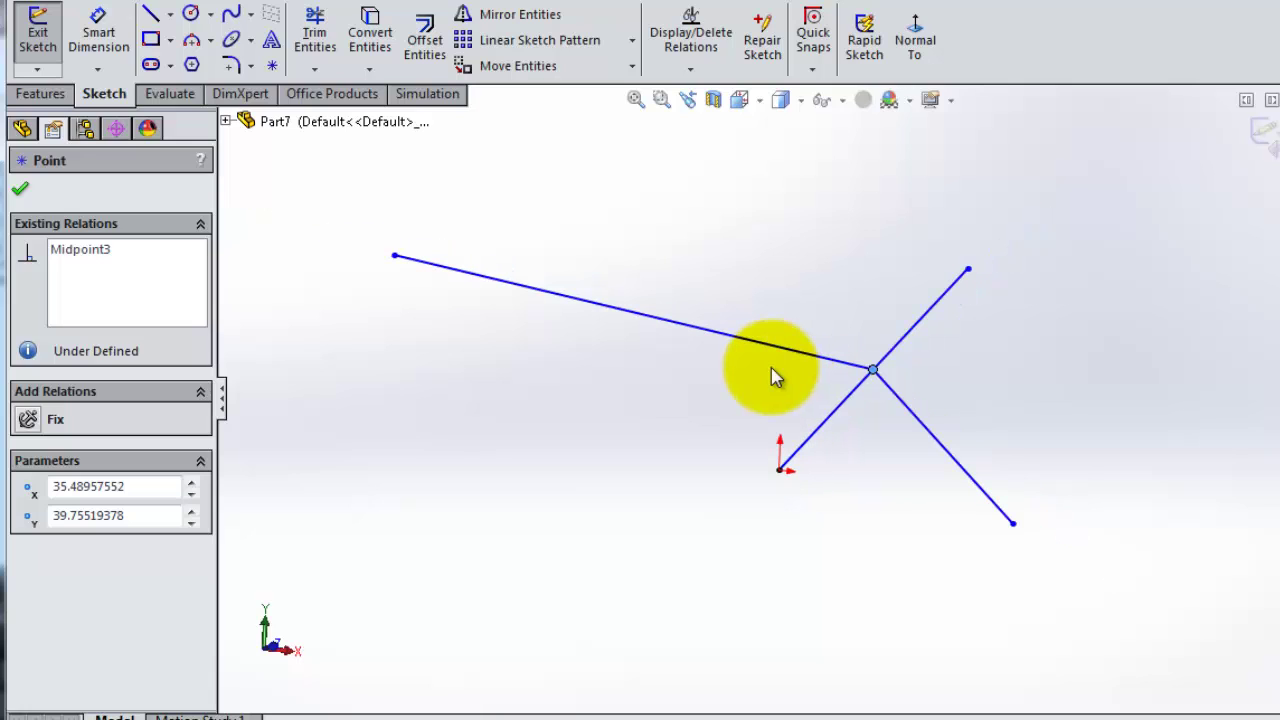
scroll(773, 378, "down", 1)
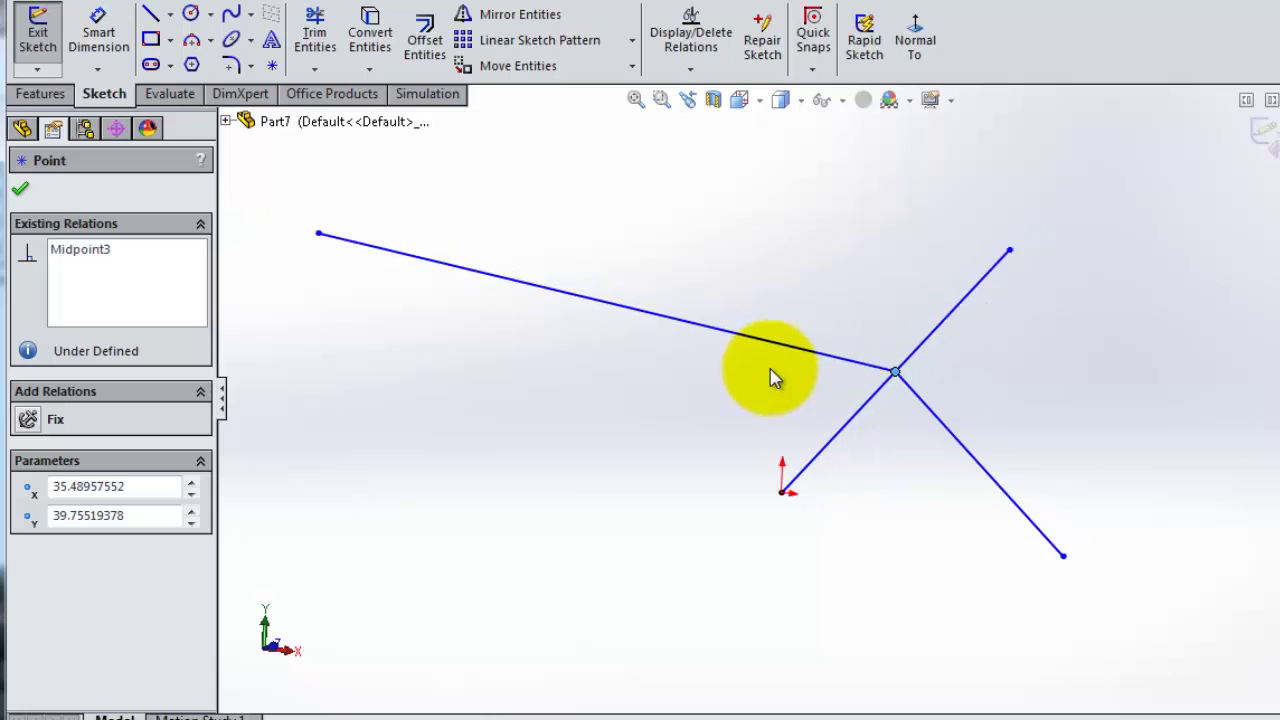